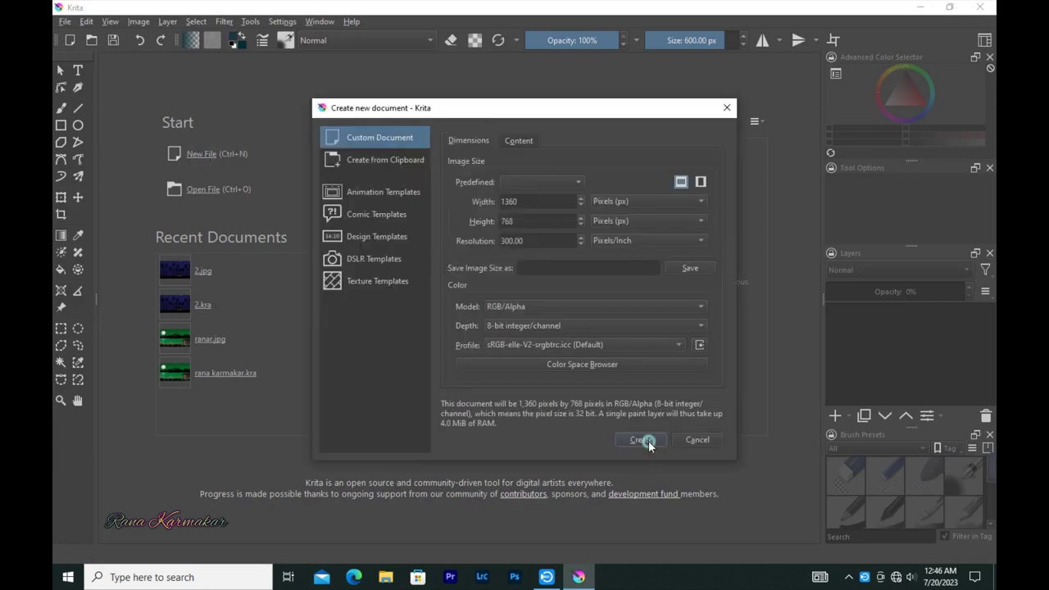
# Step: Create a blank 1360 × 768 canvas from the File > New dialog
pyautogui.click(643, 440)
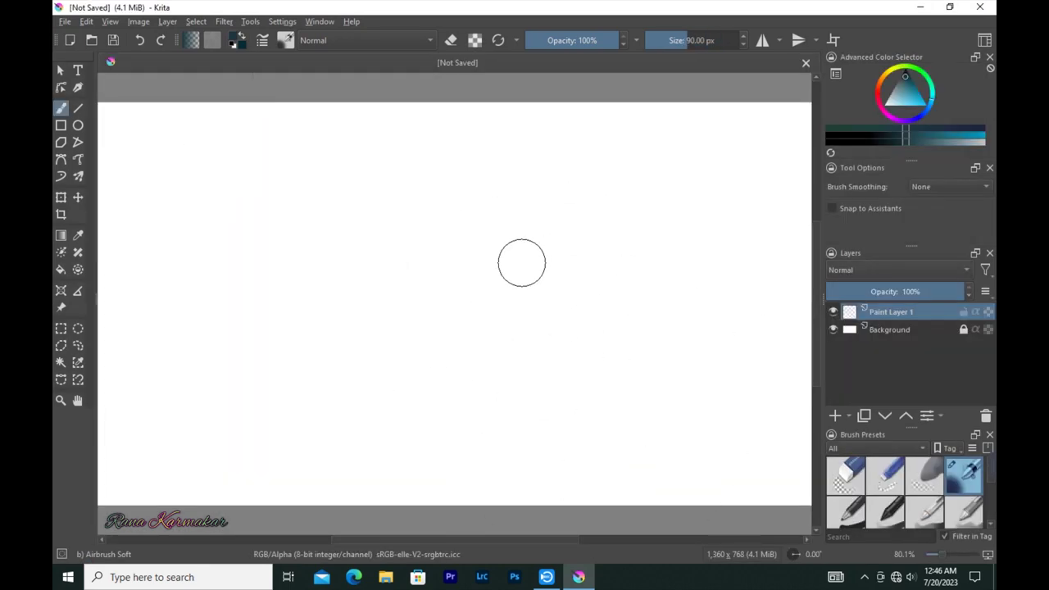
# Step: Pick a teal colour and cover the whole canvas with broad airbrush strokes
pyautogui.click(286, 40)
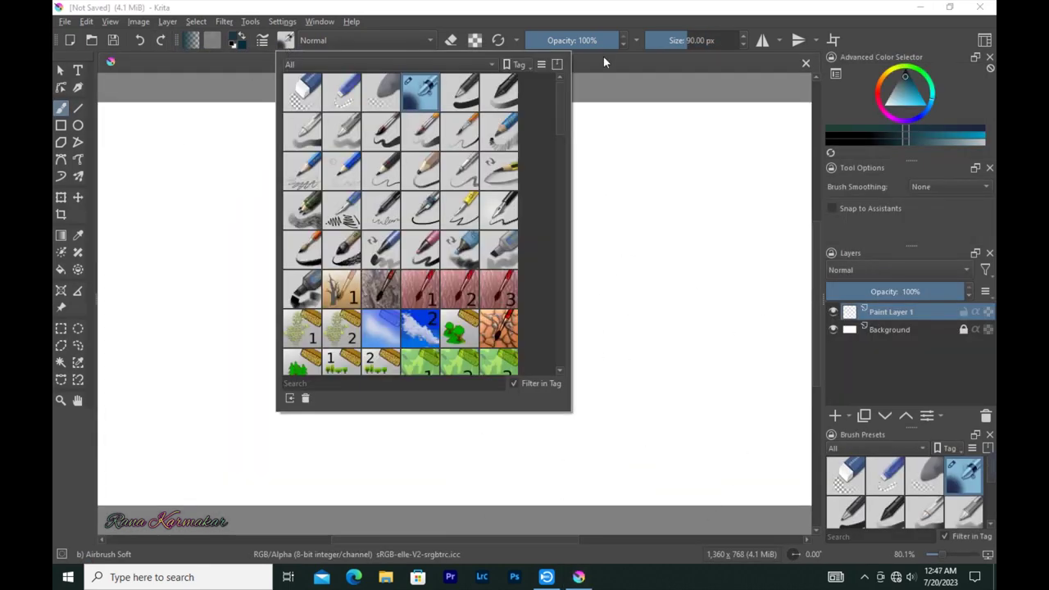
pyautogui.click(603, 48)
pyautogui.moveTo(929, 105); pyautogui.dragTo(916, 96)
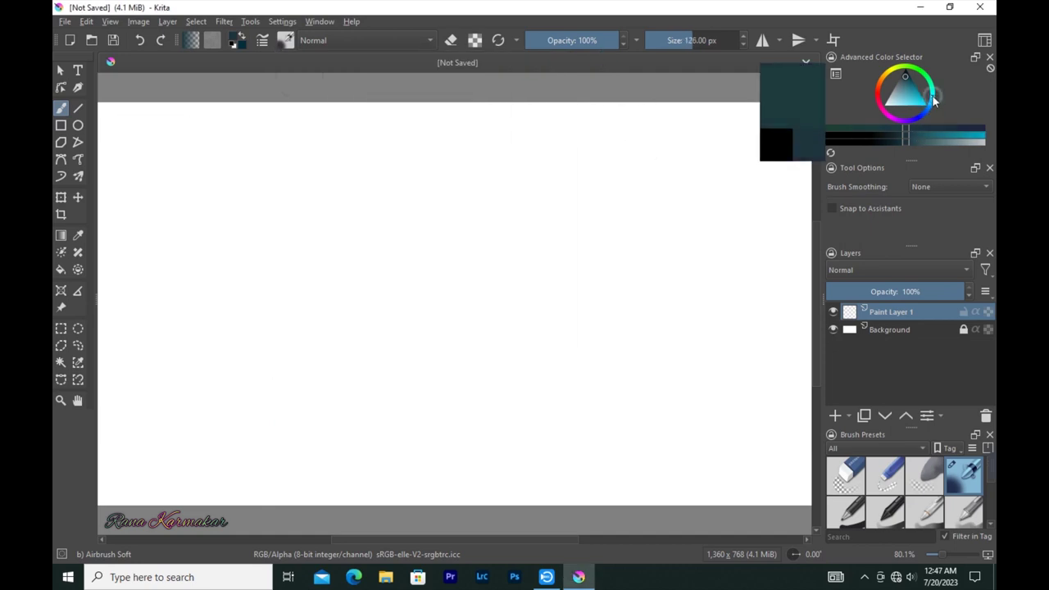
pyautogui.moveTo(652, 155)
pyautogui.mouseDown()
pyautogui.moveTo(218, 134)
pyautogui.moveTo(250, 172)
pyautogui.moveTo(388, 170)
pyautogui.mouseUp()
pyautogui.press('-')
pyautogui.moveTo(164, 238); pyautogui.dragTo(738, 245)
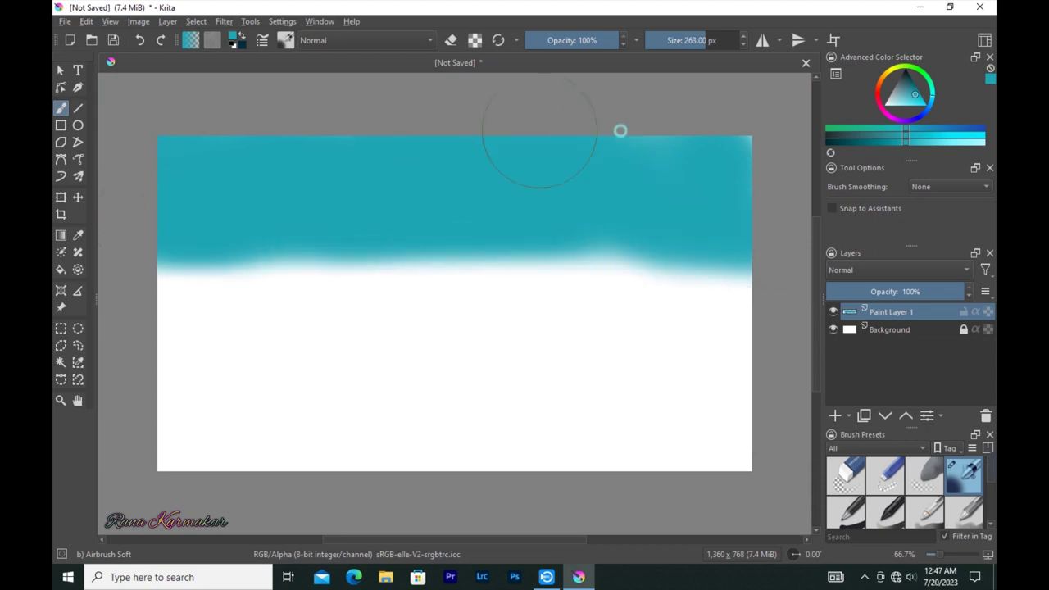
pyautogui.moveTo(164, 312); pyautogui.dragTo(738, 377)
pyautogui.moveTo(375, 361)
pyautogui.mouseDown()
pyautogui.moveTo(320, 361)
pyautogui.moveTo(146, 175)
pyautogui.mouseUp()
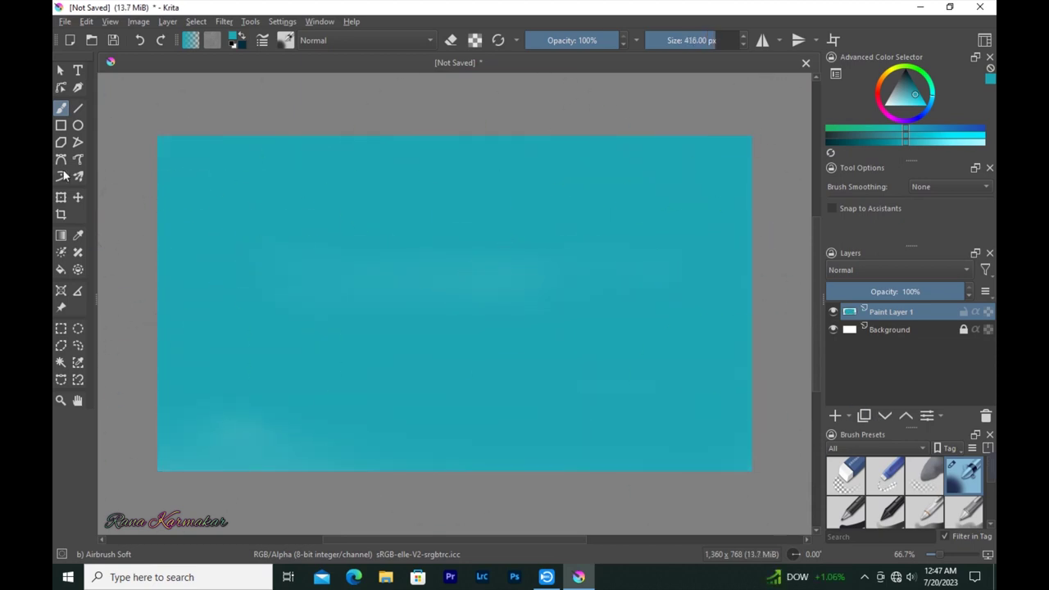
# Step: Shade the canvas top and bottom darker with dark-to-teal linear gradients
pyautogui.press('g')
pyautogui.moveTo(464, 138); pyautogui.dragTo(456, 282)
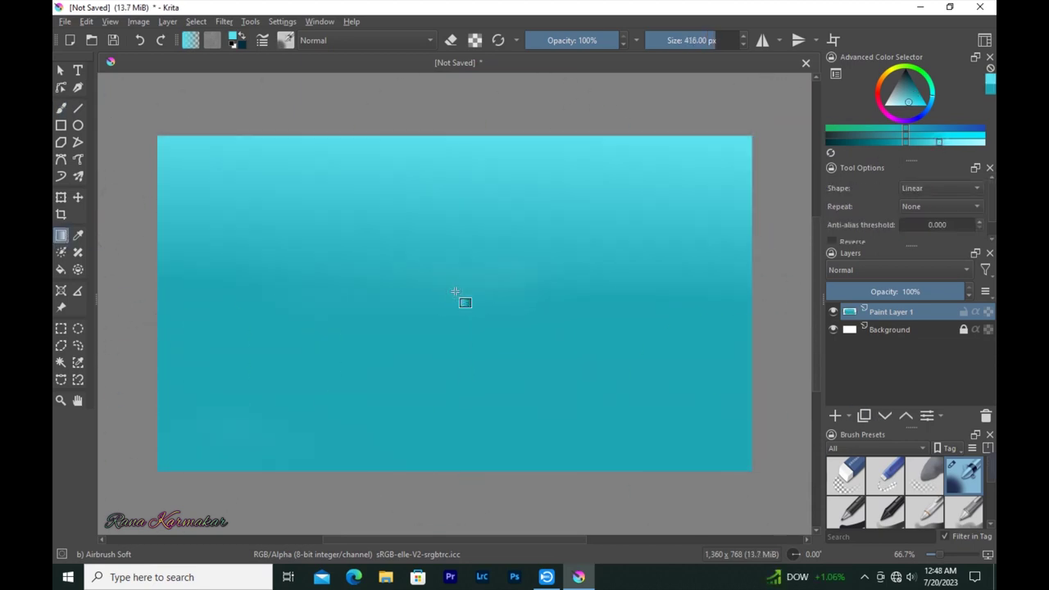
pyautogui.press('x')
pyautogui.moveTo(464, 143); pyautogui.dragTo(461, 282)
pyautogui.moveTo(462, 472); pyautogui.dragTo(462, 334)
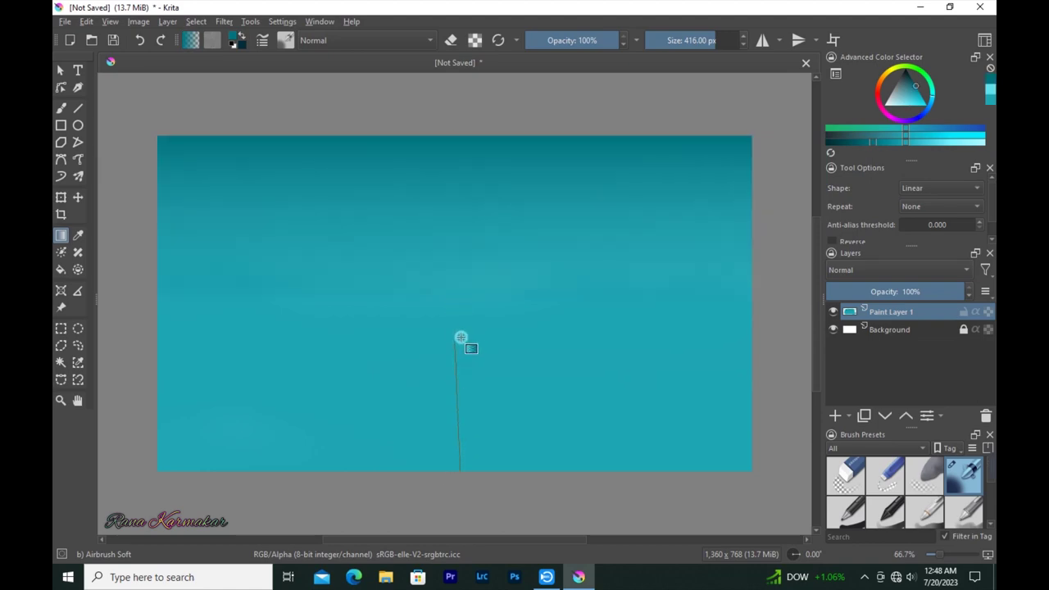
pyautogui.moveTo(478, 150); pyautogui.dragTo(473, 286)
pyautogui.click(61, 108)
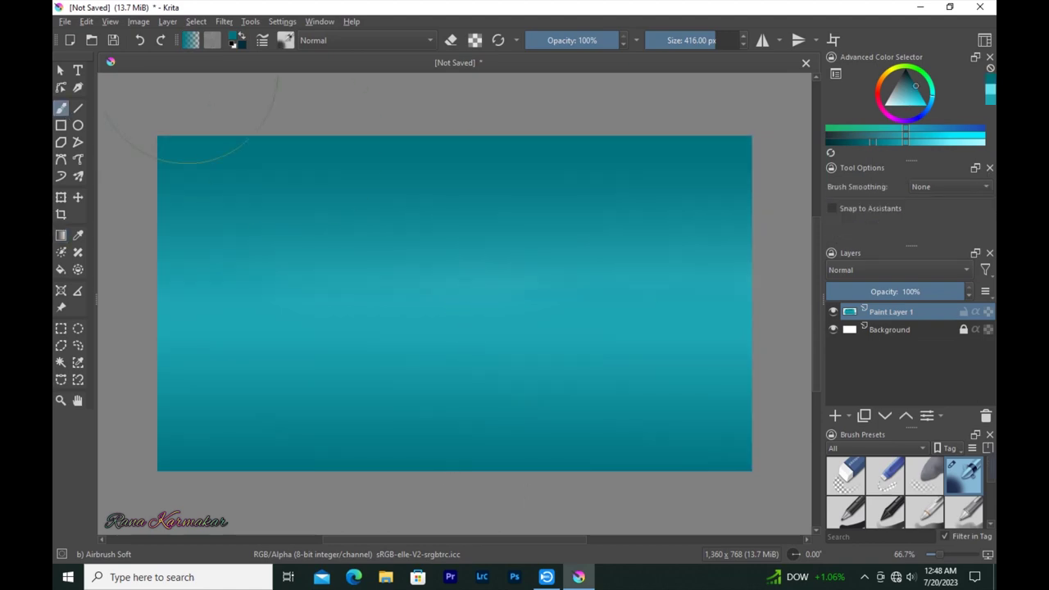
# Step: Load the WaterC Flat Decay Tilt brush with a lighter teal at 42% opacity
pyautogui.click(285, 42)
pyautogui.scroll(-5, 401, 221)
pyautogui.scroll(-5, 402, 222)
pyautogui.scroll(-5, 402, 221)
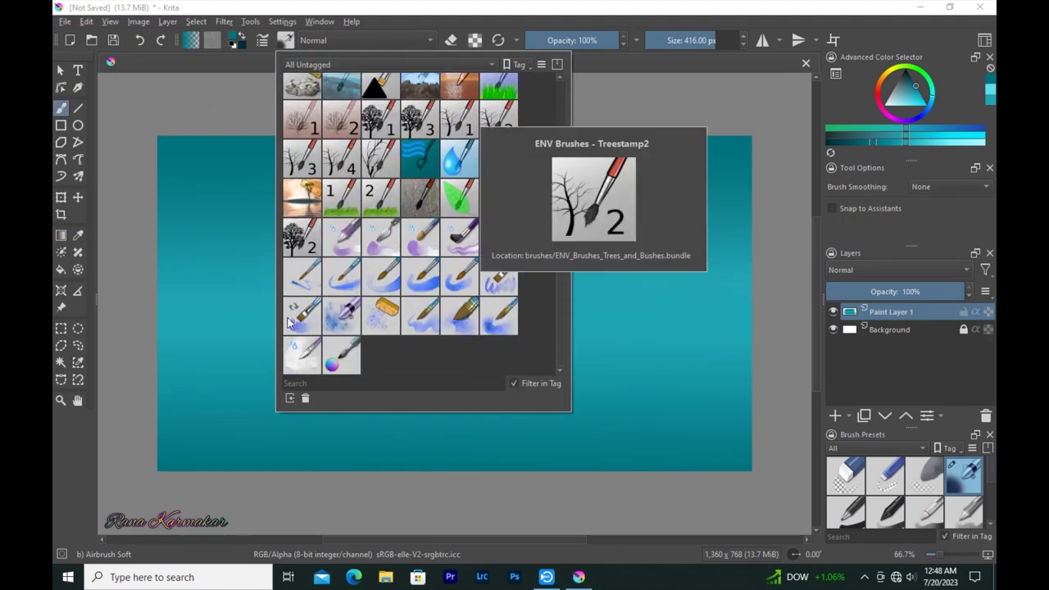
pyautogui.click(381, 295)
pyautogui.click(977, 142)
pyautogui.moveTo(557, 216); pyautogui.dragTo(393, 218)
# Step: Paint faint whitish cloud streaks across the upper sky at 27% opacity
pyautogui.click(565, 41)
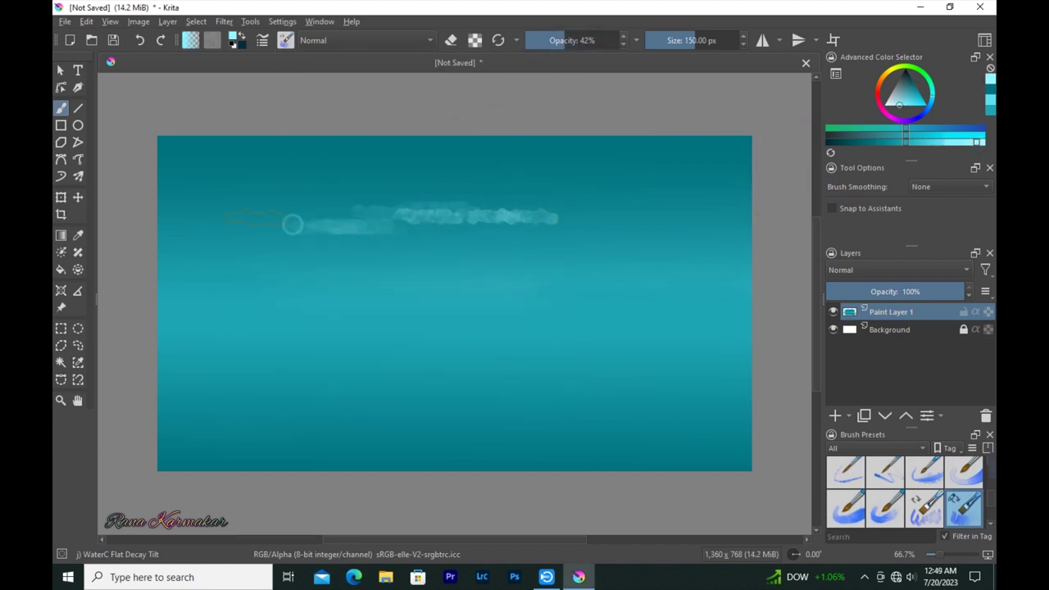
pyautogui.moveTo(476, 210); pyautogui.dragTo(205, 221)
pyautogui.moveTo(320, 196); pyautogui.dragTo(603, 195)
pyautogui.click(551, 40)
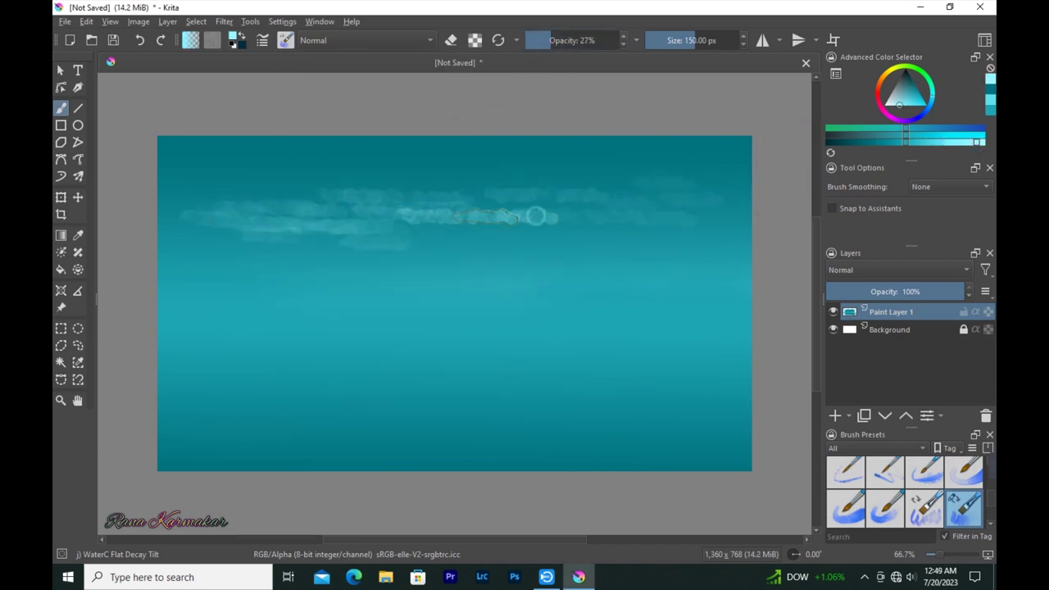
pyautogui.moveTo(517, 245); pyautogui.dragTo(168, 242)
pyautogui.moveTo(264, 191); pyautogui.dragTo(402, 188)
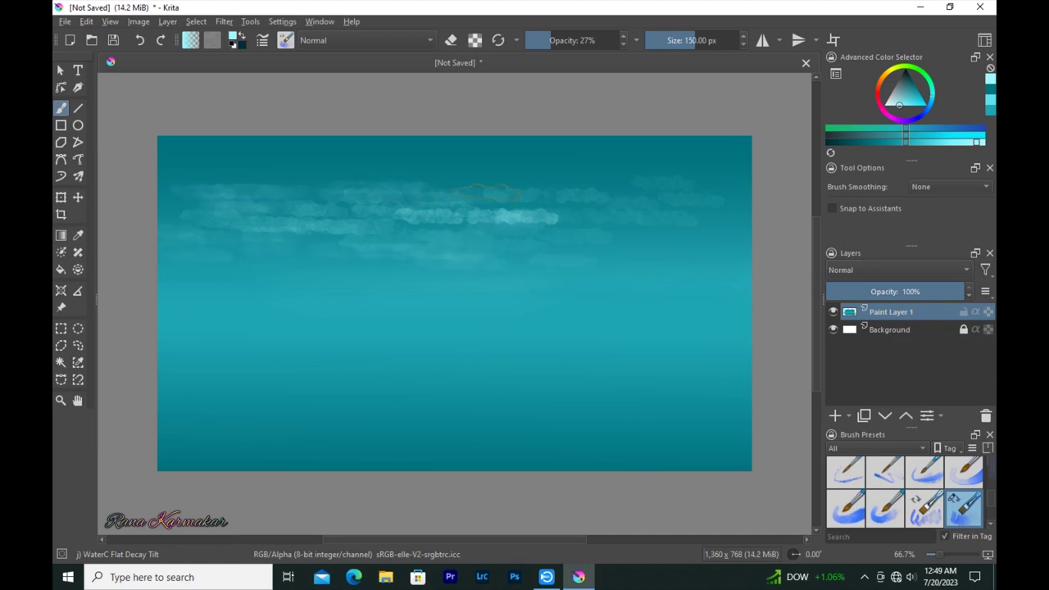
pyautogui.press(']')
pyautogui.press(']')
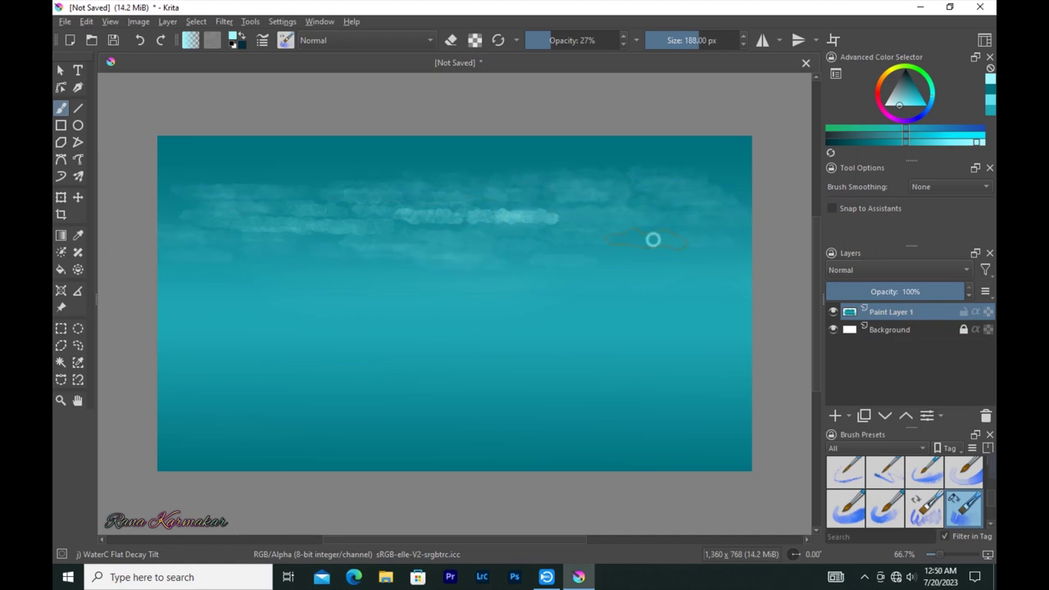
pyautogui.moveTo(443, 161); pyautogui.dragTo(304, 168)
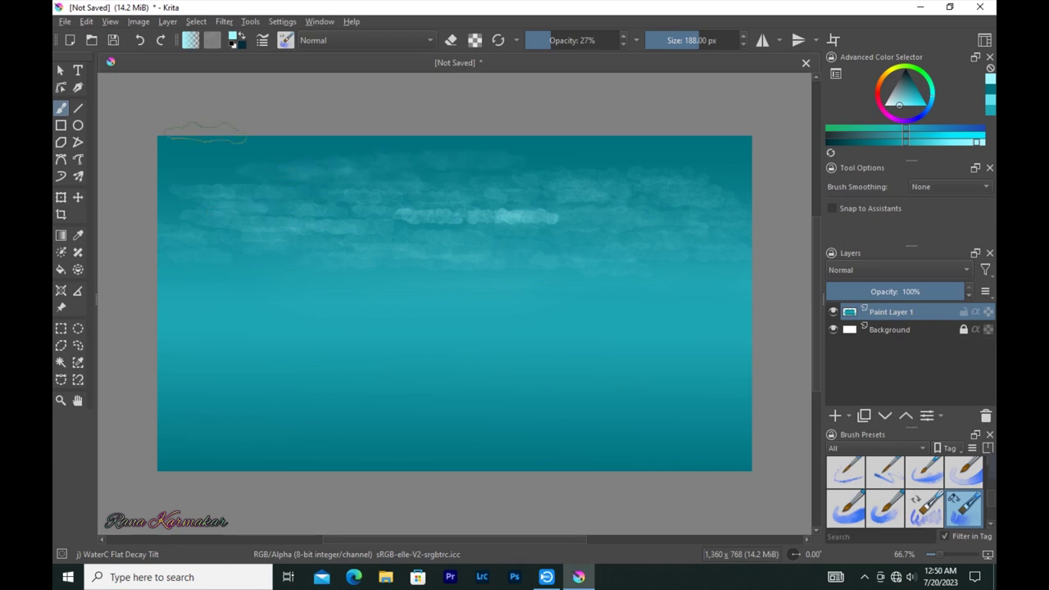
pyautogui.moveTo(176, 148); pyautogui.dragTo(734, 143)
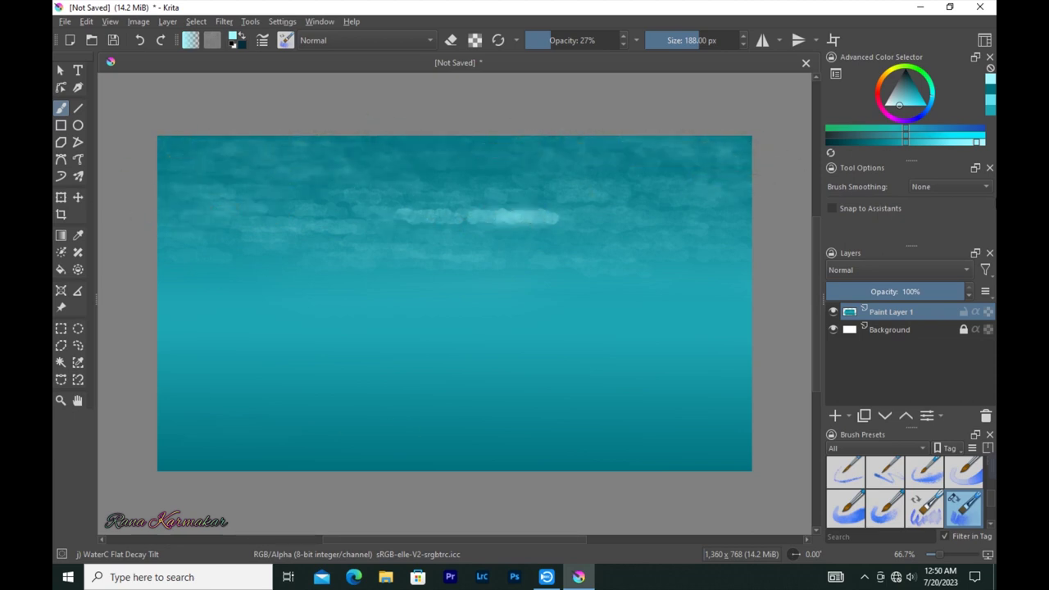
# Step: Blend the clouds with sampled darker teal, then dab light teal with a 444 px brush
pyautogui.keyDown('ctrl'); pyautogui.click(235, 176); pyautogui.keyUp('ctrl')
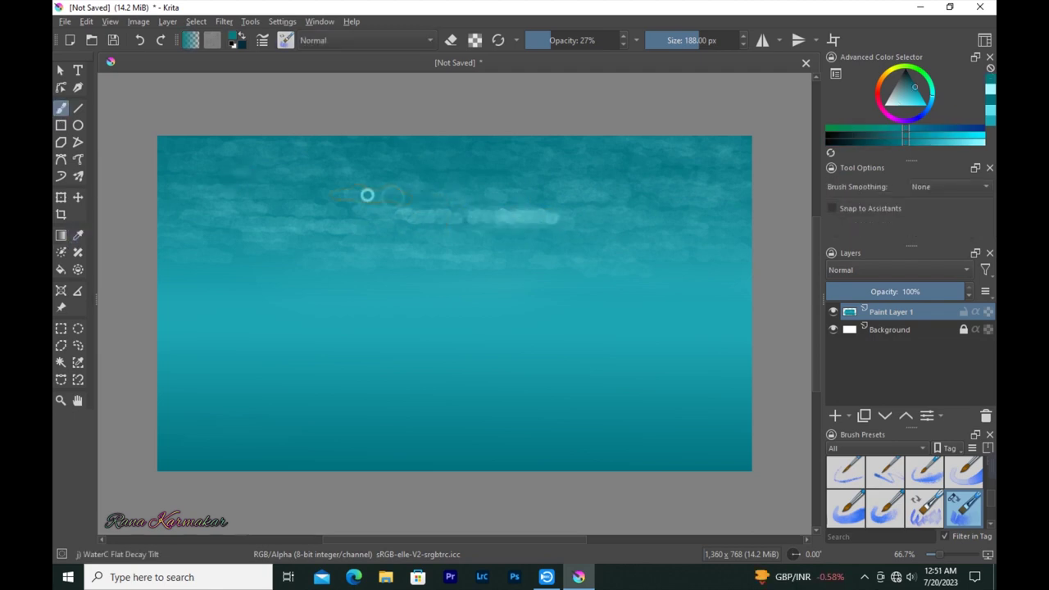
pyautogui.moveTo(456, 217)
pyautogui.mouseDown()
pyautogui.moveTo(510, 213)
pyautogui.moveTo(464, 225)
pyautogui.mouseUp()
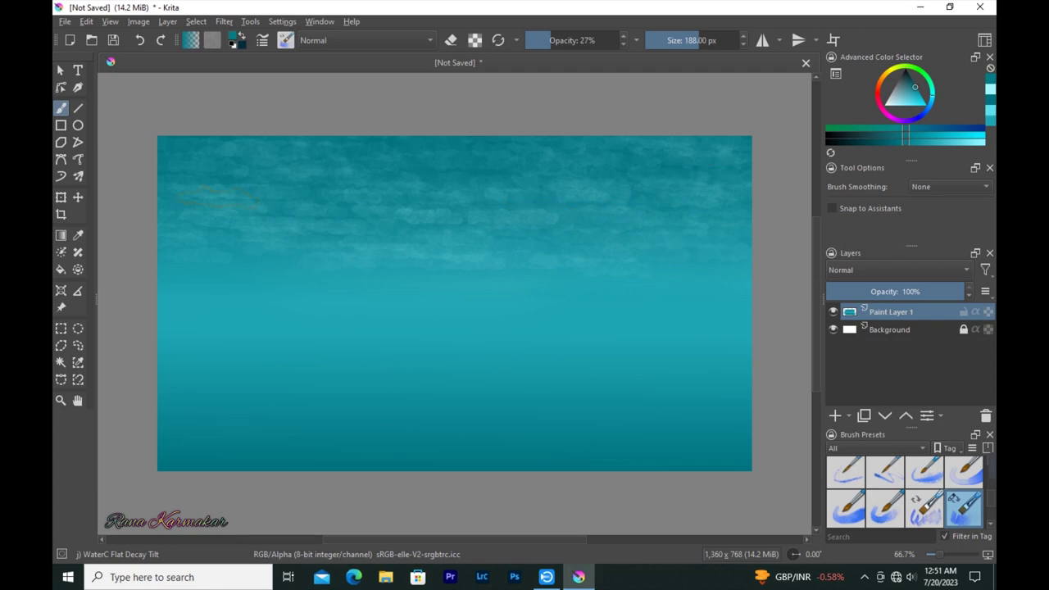
pyautogui.keyDown('ctrl'); pyautogui.click(312, 178); pyautogui.keyUp('ctrl')
pyautogui.moveTo(348, 234); pyautogui.dragTo(426, 233)
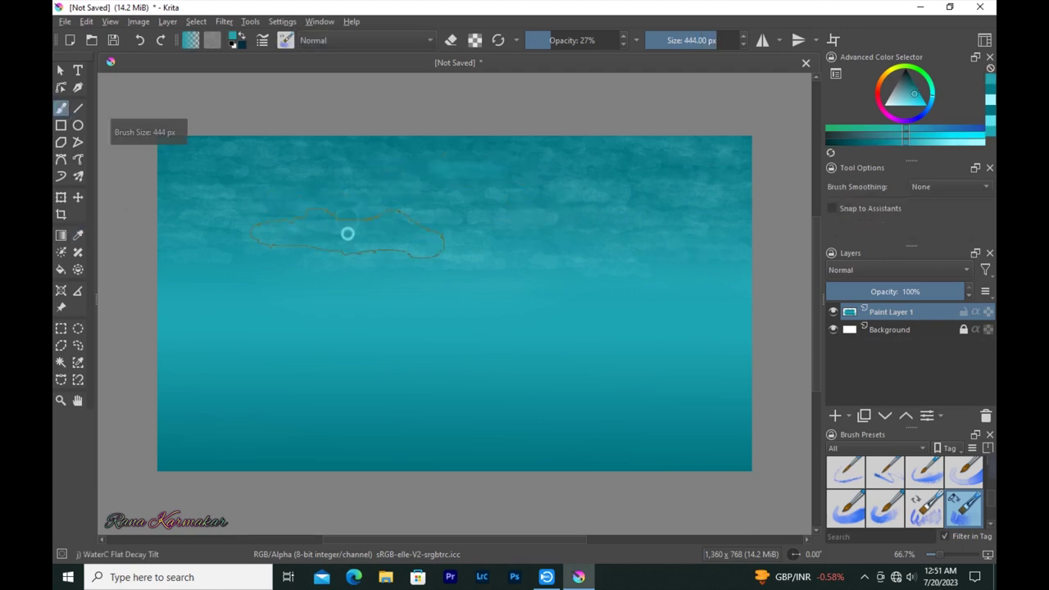
pyautogui.press('o')
pyautogui.press('o')
pyautogui.press('o')
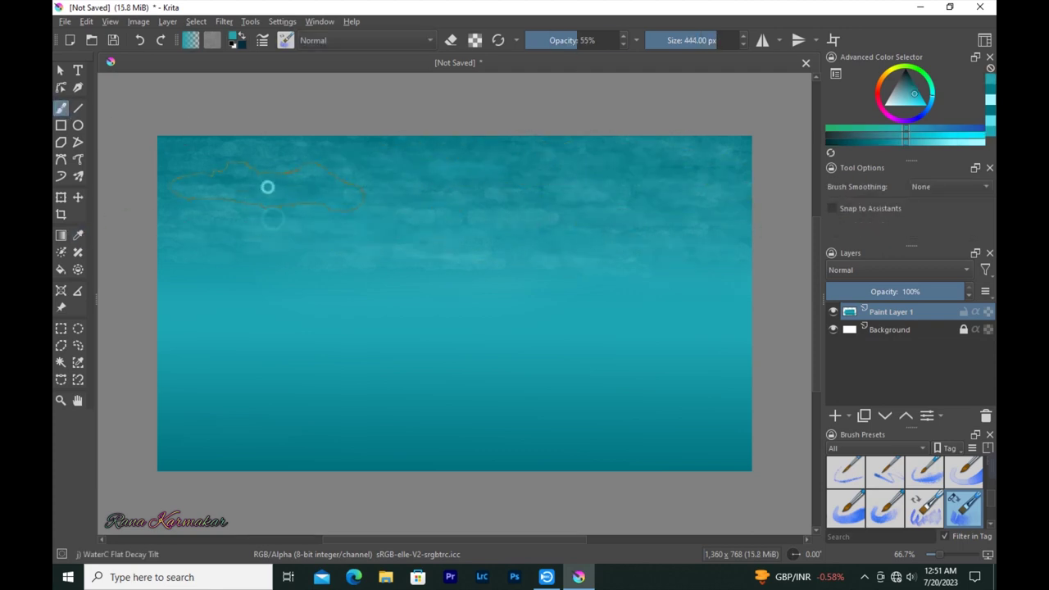
pyautogui.click(956, 145)
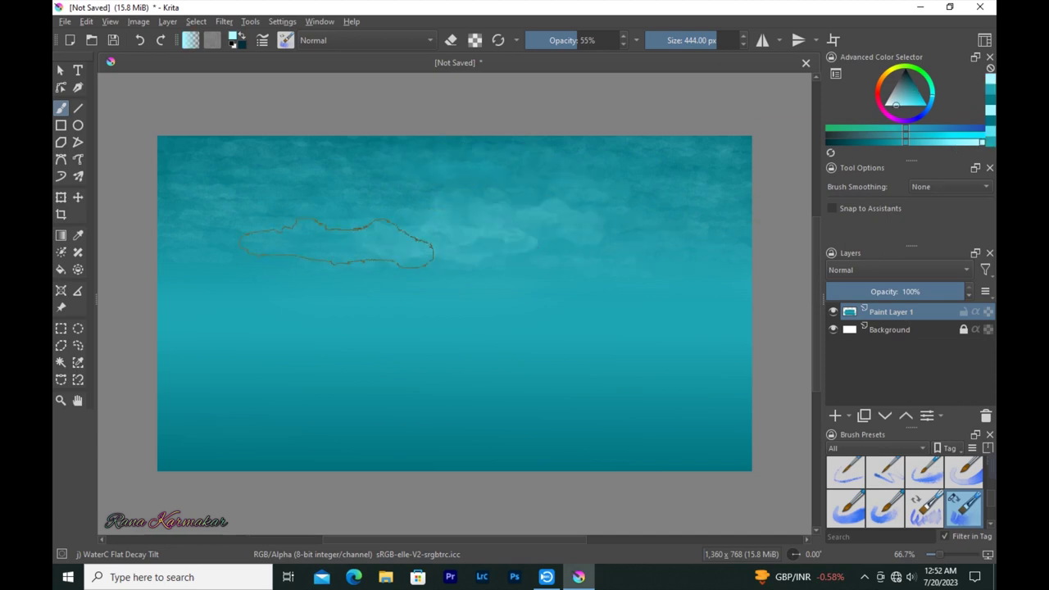
pyautogui.press('i')
pyautogui.press('i')
pyautogui.press('i')
pyautogui.moveTo(463, 208)
pyautogui.mouseDown()
pyautogui.moveTo(244, 264)
pyautogui.moveTo(441, 175)
pyautogui.mouseUp()
# Step: Tone down the light cloud patches with darker teal at 55% opacity, then add a new paint layer
pyautogui.keyDown('ctrl'); pyautogui.click(534, 292); pyautogui.keyUp('ctrl')
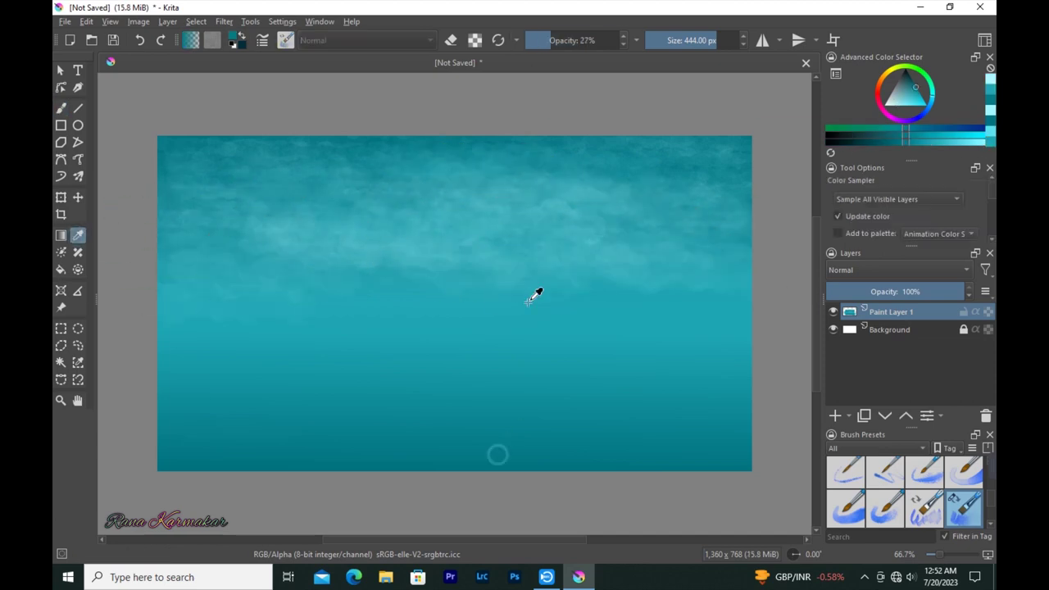
pyautogui.press('o')
pyautogui.press('o')
pyautogui.press('o')
pyautogui.moveTo(497, 205)
pyautogui.mouseDown()
pyautogui.moveTo(451, 264)
pyautogui.moveTo(270, 227)
pyautogui.mouseUp()
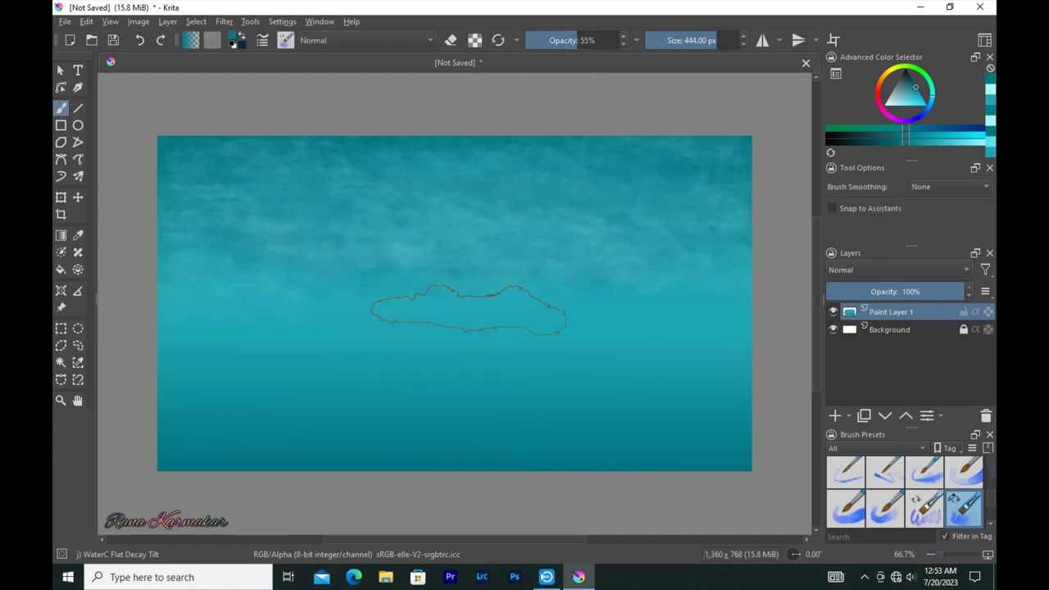
pyautogui.click(835, 416)
# Step: Select the WaterC Flat Big-Grain Tilt brush and a dark teal colour
pyautogui.press('F6')
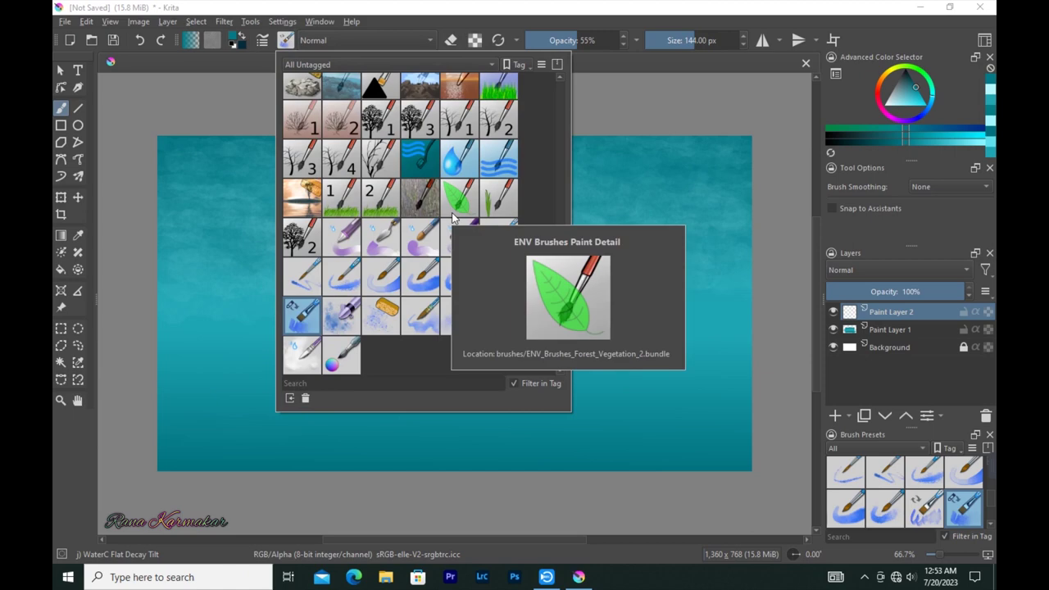
pyautogui.click(502, 275)
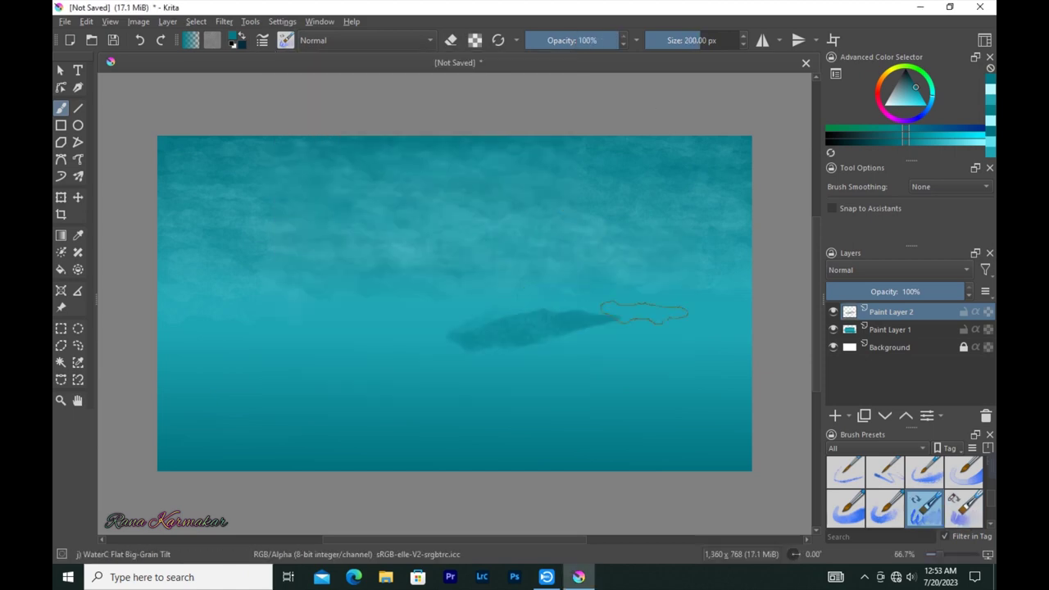
pyautogui.moveTo(567, 295); pyautogui.dragTo(598, 374)
pyautogui.hotkey('ctrl', 'z')
pyautogui.hotkey('ctrl', 'z')
pyautogui.click(286, 47)
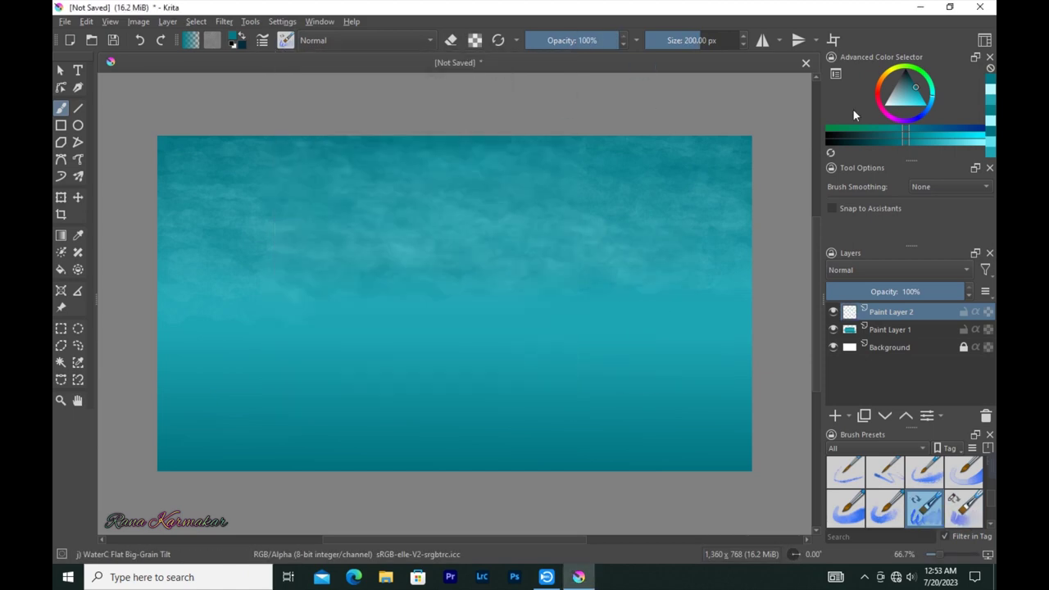
pyautogui.click(852, 138)
# Step: Paint the grainy mountain ridge across the middle with a darker, taller central peak
pyautogui.moveTo(480, 256)
pyautogui.mouseDown()
pyautogui.moveTo(410, 288)
pyautogui.moveTo(328, 305)
pyautogui.moveTo(529, 265)
pyautogui.moveTo(606, 307)
pyautogui.moveTo(697, 336)
pyautogui.mouseUp()
pyautogui.moveTo(443, 299)
pyautogui.mouseDown()
pyautogui.moveTo(500, 265)
pyautogui.moveTo(522, 274)
pyautogui.moveTo(522, 307)
pyautogui.moveTo(659, 339)
pyautogui.moveTo(357, 305)
pyautogui.moveTo(471, 337)
pyautogui.moveTo(588, 335)
pyautogui.moveTo(424, 309)
pyautogui.moveTo(319, 329)
pyautogui.moveTo(695, 339)
pyautogui.moveTo(664, 353)
pyautogui.mouseUp()
pyautogui.moveTo(492, 246)
pyautogui.mouseDown()
pyautogui.moveTo(548, 276)
pyautogui.moveTo(435, 307)
pyautogui.moveTo(546, 300)
pyautogui.moveTo(707, 349)
pyautogui.moveTo(510, 323)
pyautogui.moveTo(424, 345)
pyautogui.moveTo(377, 328)
pyautogui.moveTo(307, 333)
pyautogui.moveTo(349, 316)
pyautogui.mouseUp()
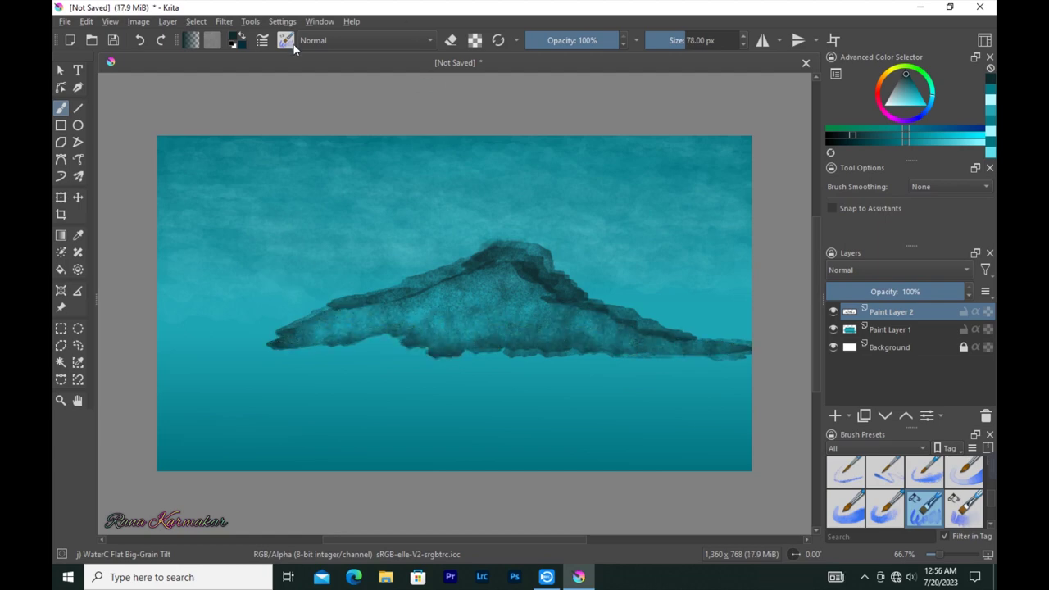
# Step: Darken the mountain's lower-left edge with the Marker Medium brush
pyautogui.click(285, 40)
pyautogui.scroll(-5, 528, 129)
pyautogui.click(424, 98)
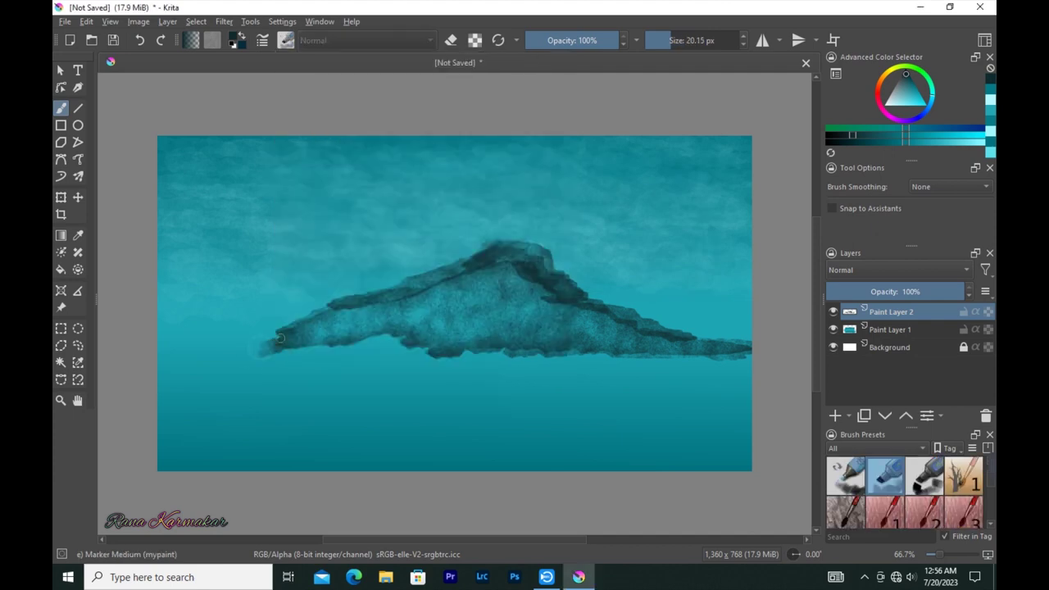
pyautogui.moveTo(270, 336)
pyautogui.mouseDown()
pyautogui.moveTo(323, 351)
pyautogui.moveTo(718, 353)
pyautogui.moveTo(569, 358)
pyautogui.mouseUp()
# Step: Paint white highlights along the ridge with the Paint Break Brush, sized 68 then 22 px
pyautogui.click(286, 40)
pyautogui.scroll(-5, 410, 205)
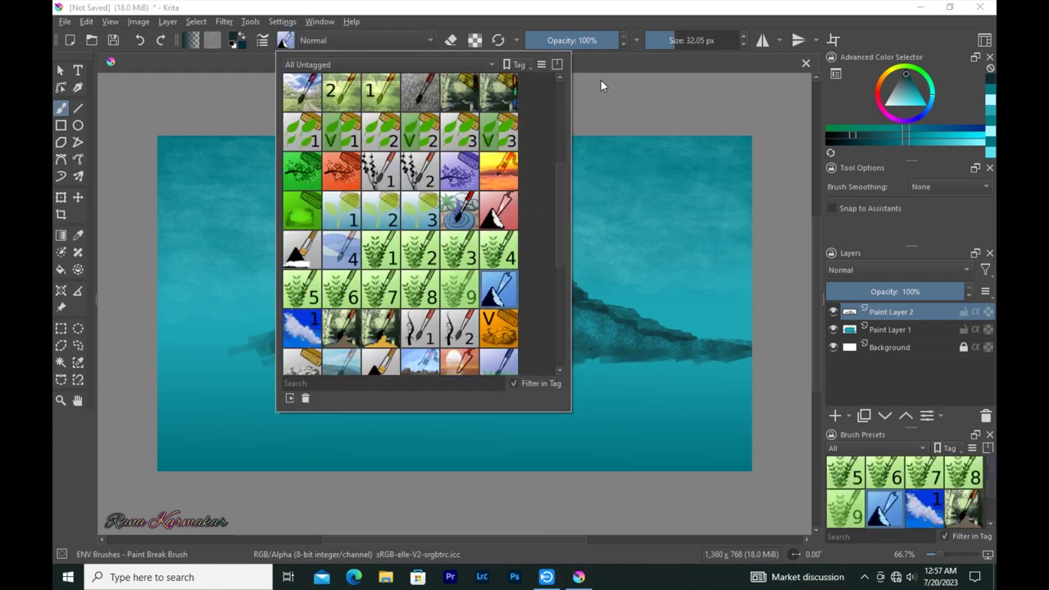
pyautogui.click(328, 324)
pyautogui.moveTo(607, 313); pyautogui.dragTo(613, 330)
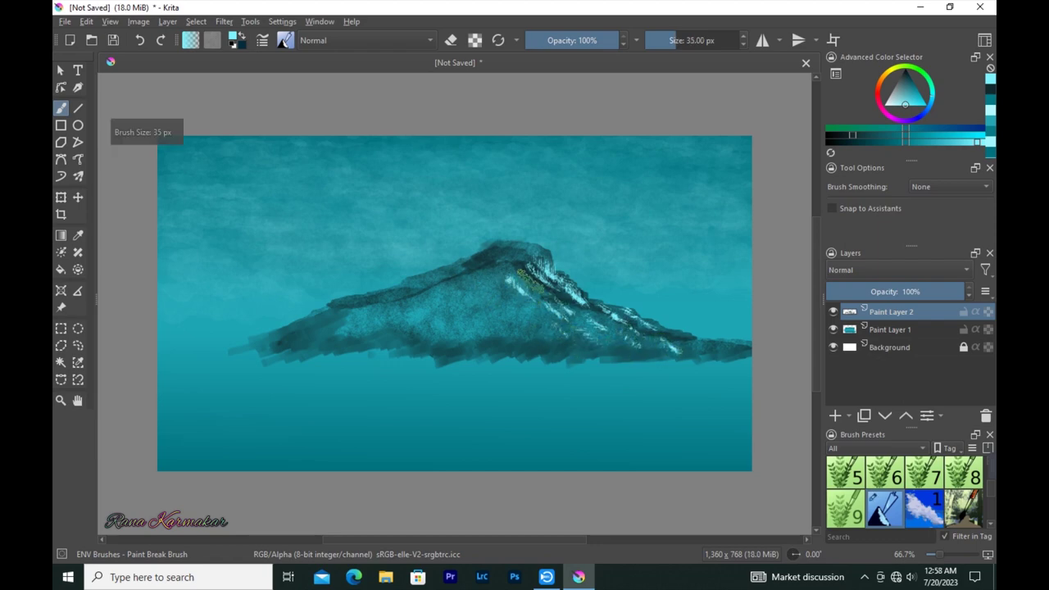
pyautogui.moveTo(529, 279); pyautogui.dragTo(541, 336)
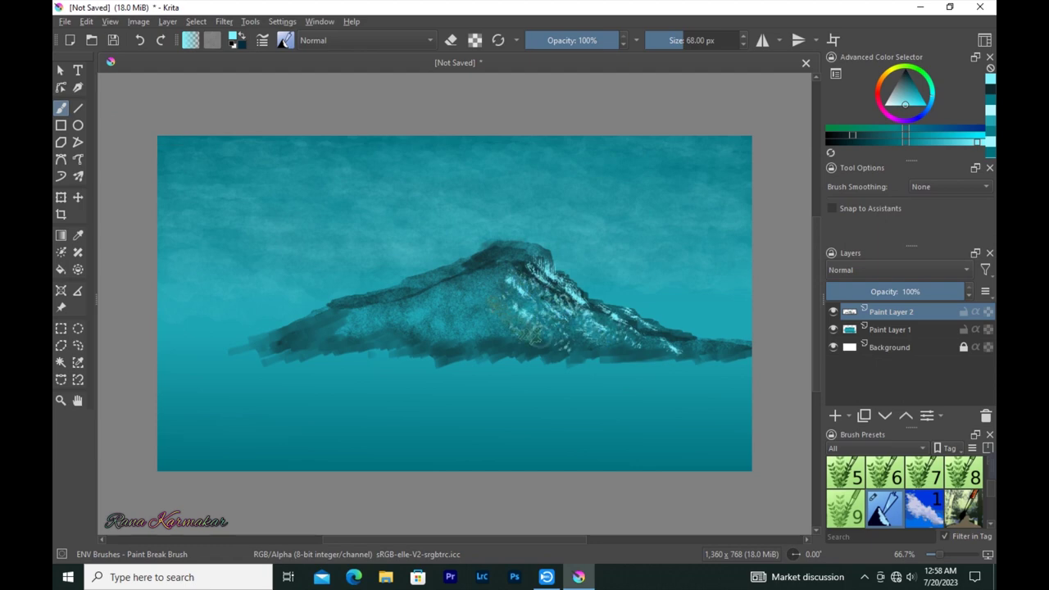
pyautogui.moveTo(518, 261); pyautogui.dragTo(483, 261)
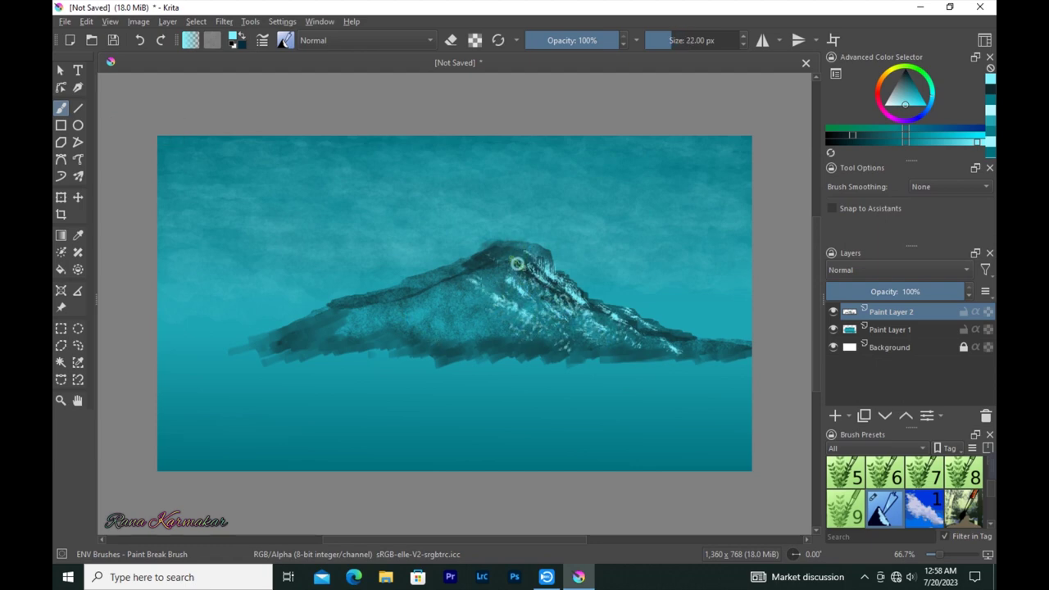
pyautogui.click(286, 40)
# Step: Draw fine light lines on the mountain slopes with the Let it Break brush at 3 px
pyautogui.click(334, 164)
pyautogui.moveTo(491, 309)
pyautogui.mouseDown()
pyautogui.moveTo(536, 268)
pyautogui.moveTo(562, 310)
pyautogui.mouseUp()
pyautogui.press('[')
pyautogui.press('[')
pyautogui.press('[')
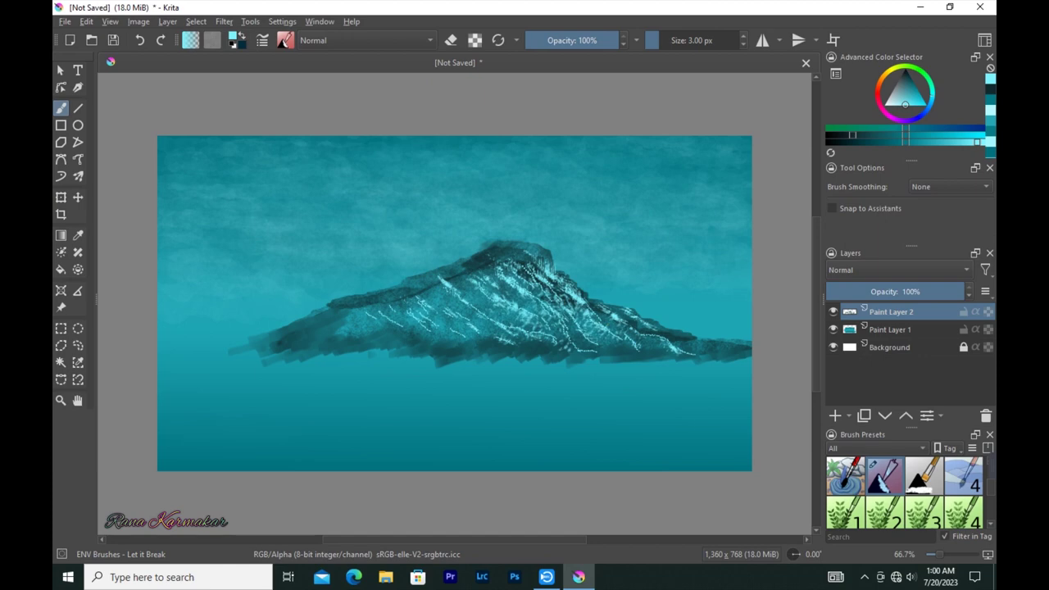
# Step: Switch to the Grassblade brush with a new colour for a grass tuft at the left base
pyautogui.click(285, 40)
pyautogui.scroll(-5, 543, 174)
pyautogui.click(371, 250)
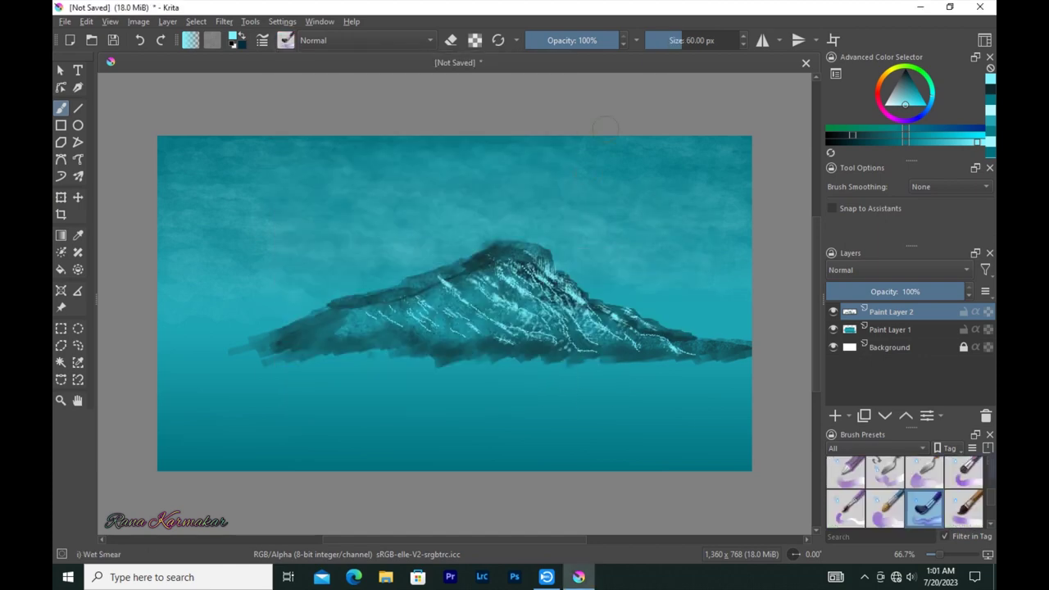
pyautogui.click(285, 40)
pyautogui.click(491, 89)
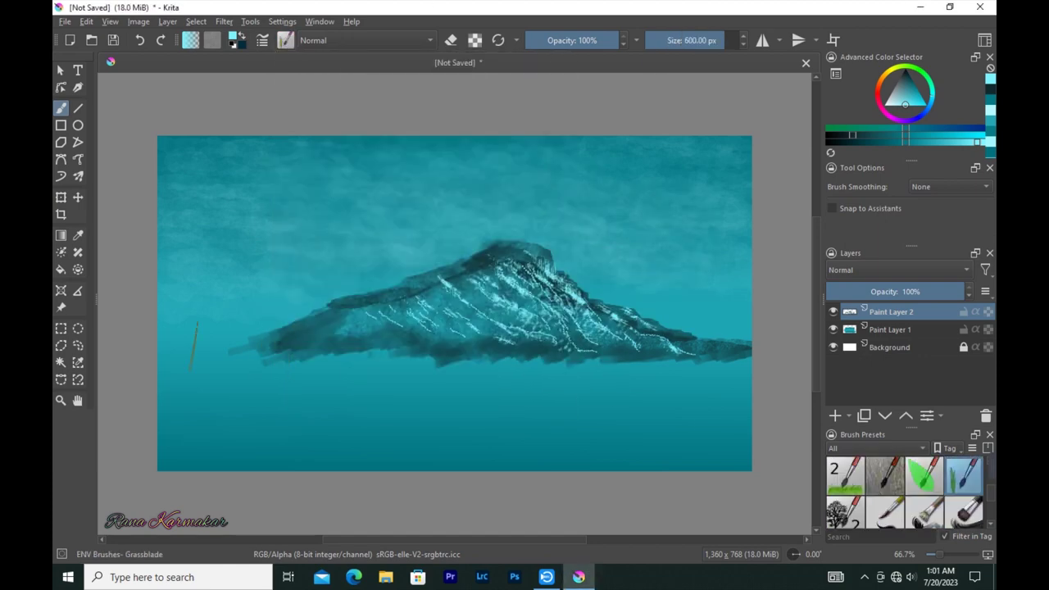
pyautogui.keyDown('ctrl'); pyautogui.click(243, 337); pyautogui.keyUp('ctrl')
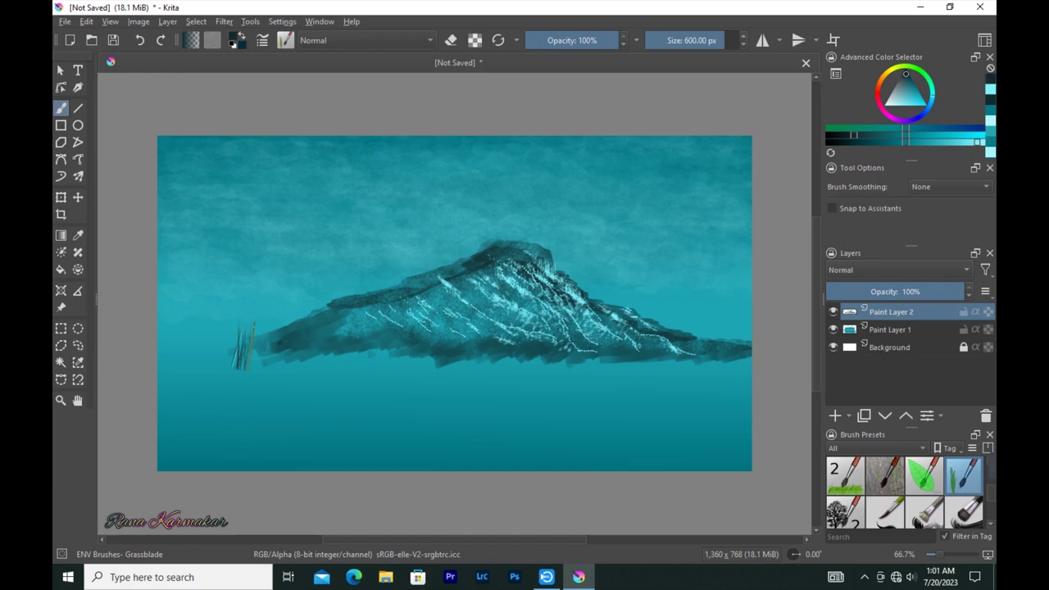
# Step: Undo the grass and airbrush soft mist along the mountain base at 103 px, 22% opacity
pyautogui.hotkey('ctrl', 'z')
pyautogui.hotkey('ctrl', 'z')
pyautogui.hotkey('ctrl', 'z')
pyautogui.click(285, 40)
pyautogui.scroll(5, 425, 229)
pyautogui.click(352, 94)
pyautogui.click(689, 40)
pyautogui.click(545, 43)
pyautogui.moveTo(734, 356); pyautogui.dragTo(245, 354)
# Step: Lighten the mist colour at 9% opacity and select the Chalk Grainy brush
pyautogui.keyDown('ctrl'); pyautogui.click(363, 356); pyautogui.keyUp('ctrl')
pyautogui.click(534, 40)
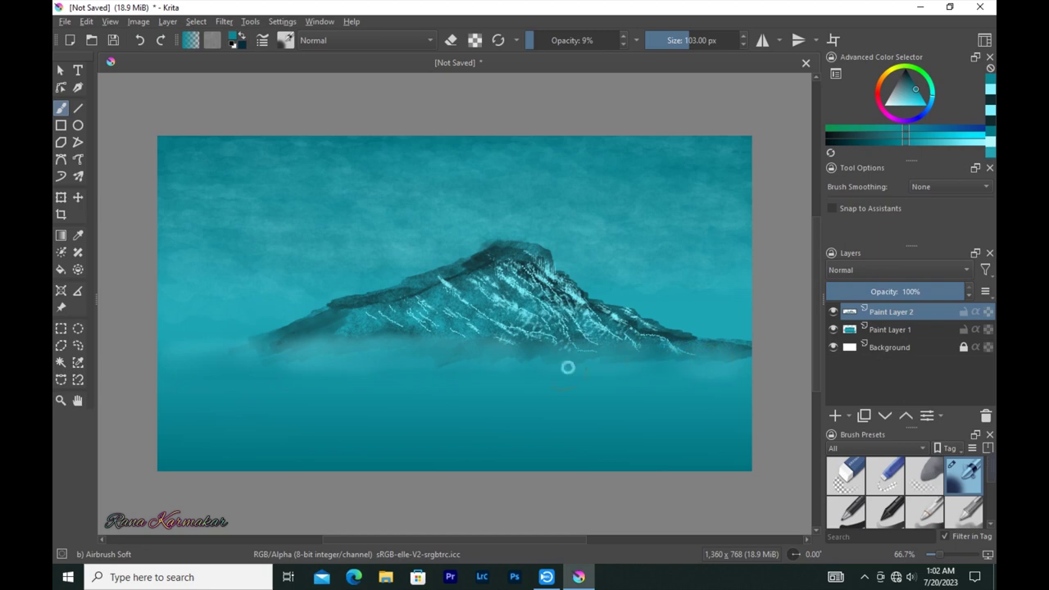
pyautogui.click(286, 40)
pyautogui.scroll(-5, 533, 141)
pyautogui.scroll(-3, 533, 141)
pyautogui.click(498, 133)
# Step: Pick a darker colour and settle on the Pencil-5 Tilted brush after trying several presets
pyautogui.click(285, 40)
pyautogui.scroll(-5, 535, 179)
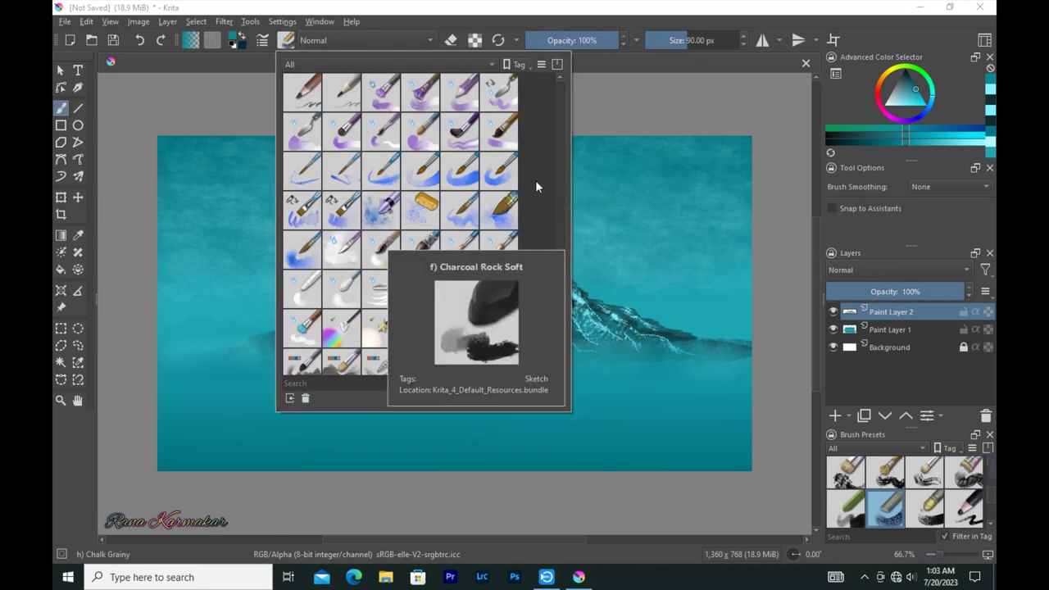
pyautogui.scroll(-5, 535, 180)
pyautogui.click(434, 249)
pyautogui.click(852, 132)
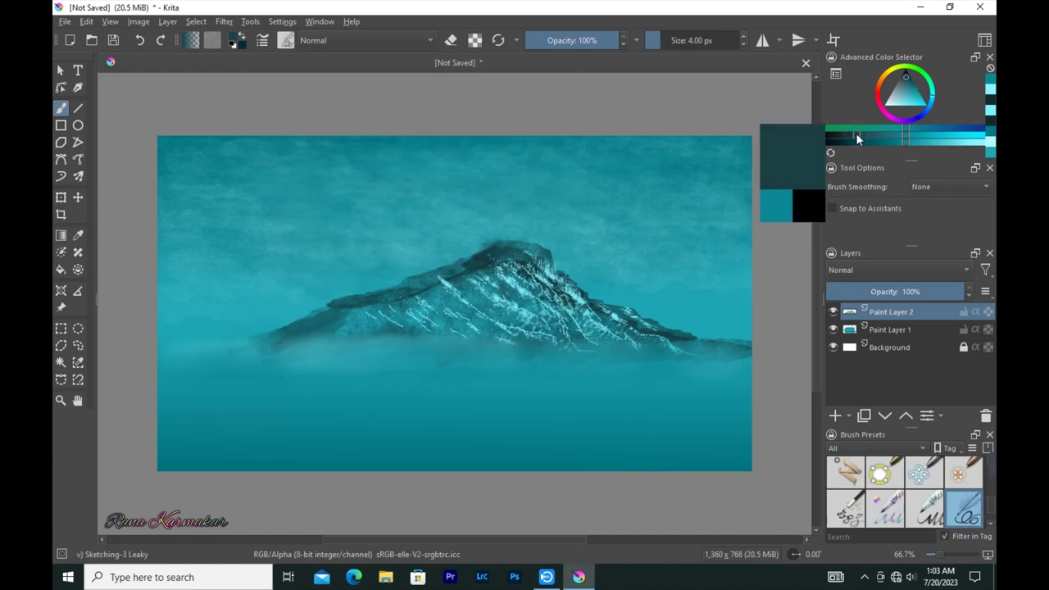
pyautogui.click(285, 40)
pyautogui.scroll(-3, 535, 165)
pyautogui.scroll(-3, 535, 165)
pyautogui.scroll(-3, 536, 165)
pyautogui.scroll(3, 536, 165)
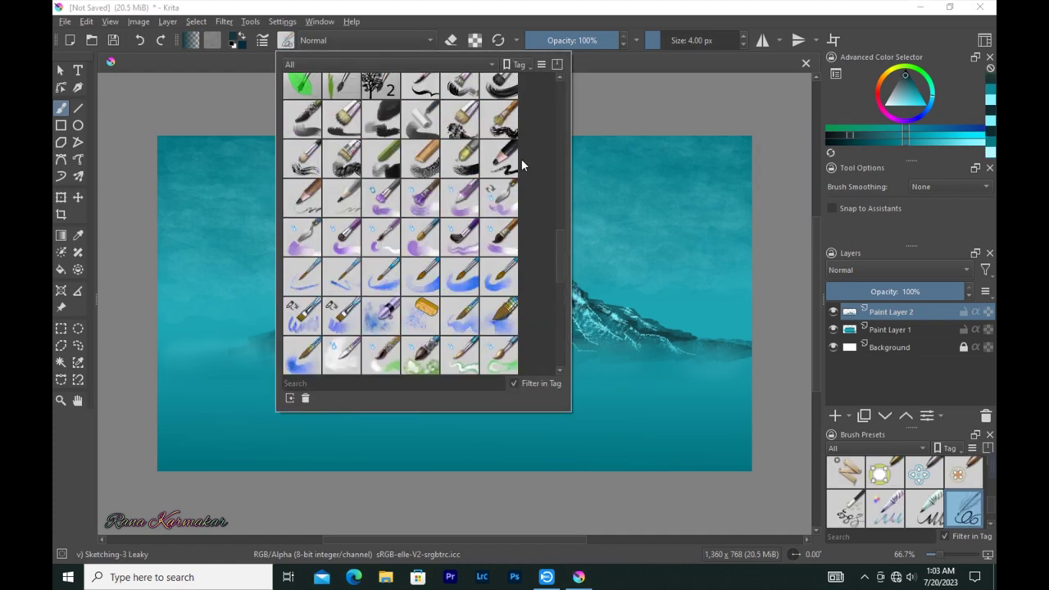
pyautogui.click(302, 276)
pyautogui.scroll(-3, 530, 208)
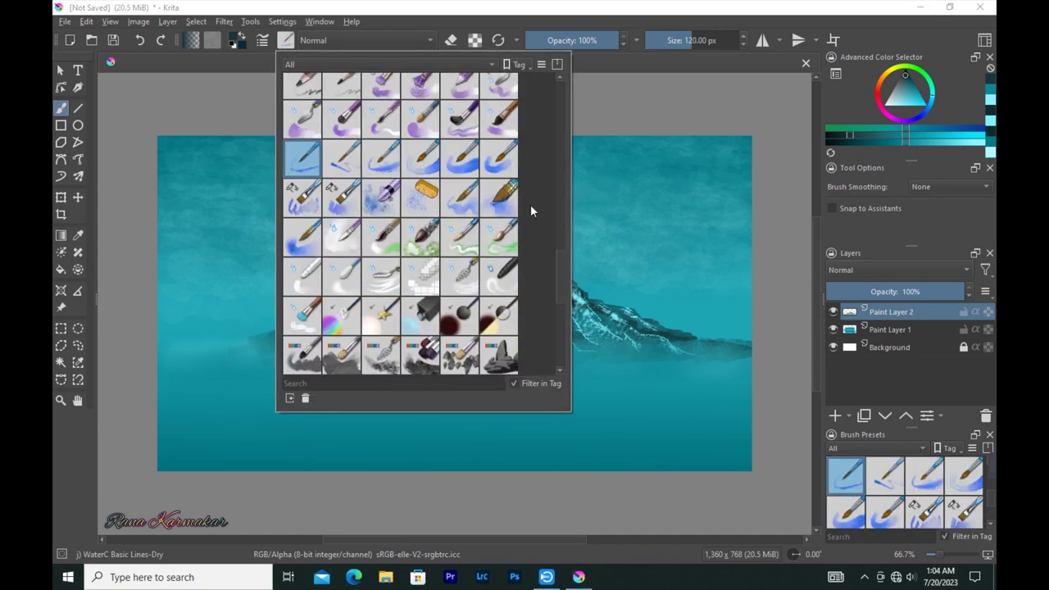
pyautogui.scroll(-3, 530, 208)
pyautogui.scroll(-3, 530, 205)
pyautogui.click(381, 156)
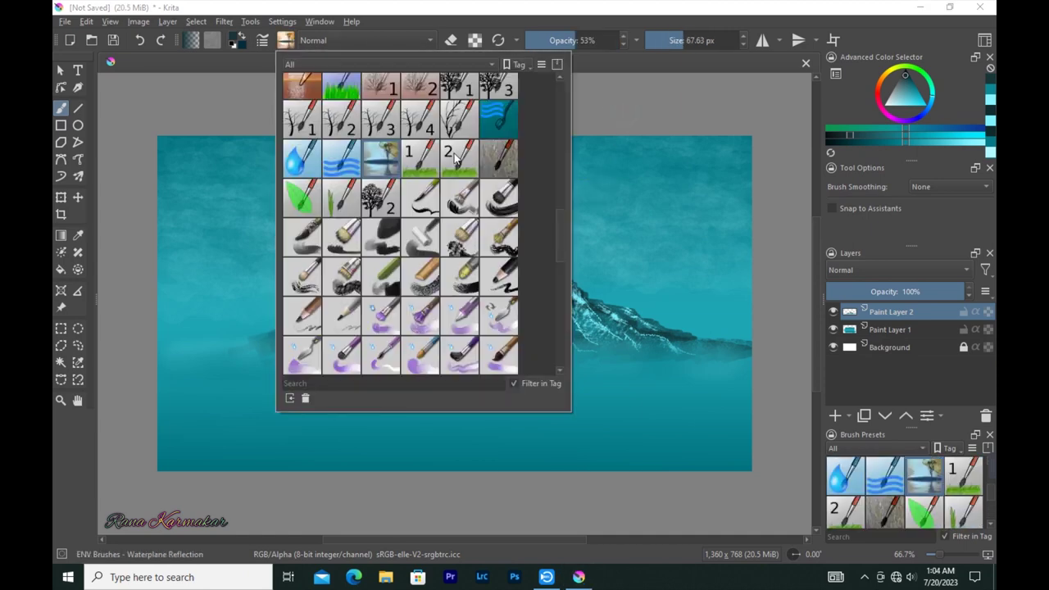
pyautogui.scroll(-3, 527, 127)
pyautogui.scroll(3, 527, 127)
pyautogui.scroll(3, 527, 127)
pyautogui.scroll(3, 527, 128)
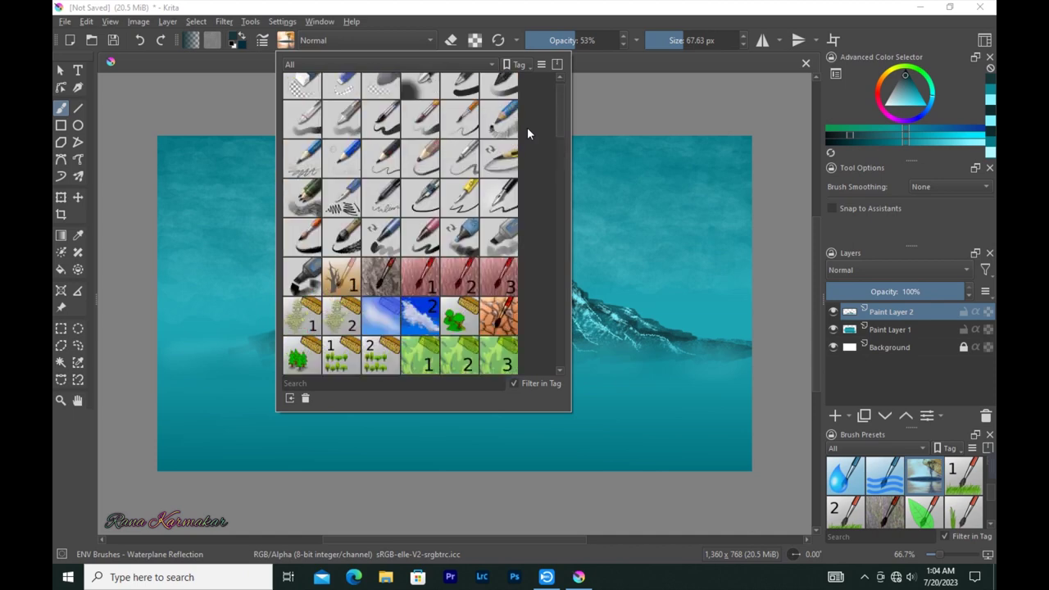
pyautogui.click(499, 129)
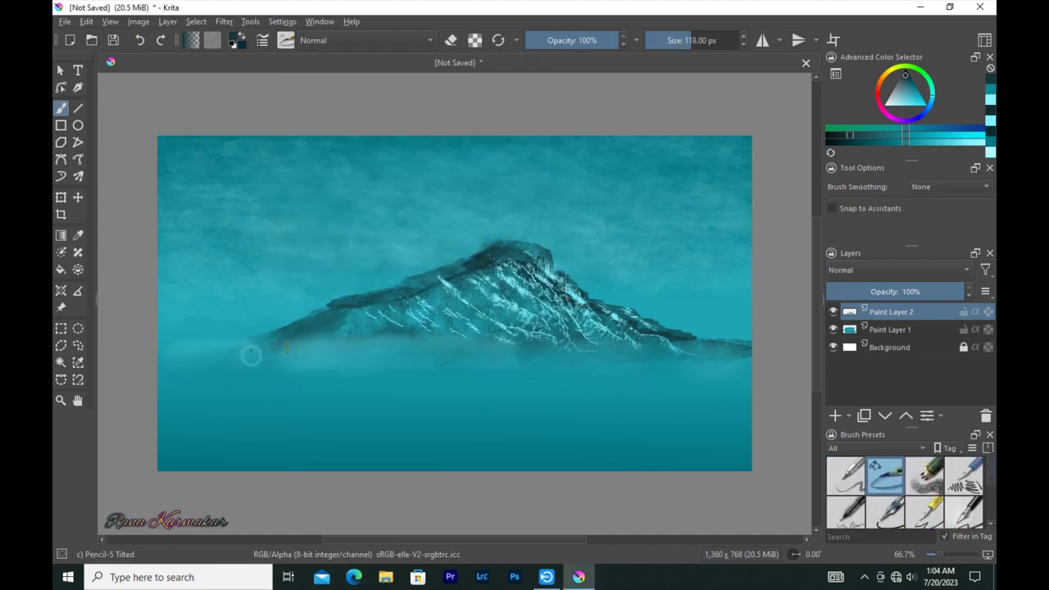
# Step: Paint dark trees at the mountain's left base, sizing the brush 215, 165, then 118 px
pyautogui.press(']')
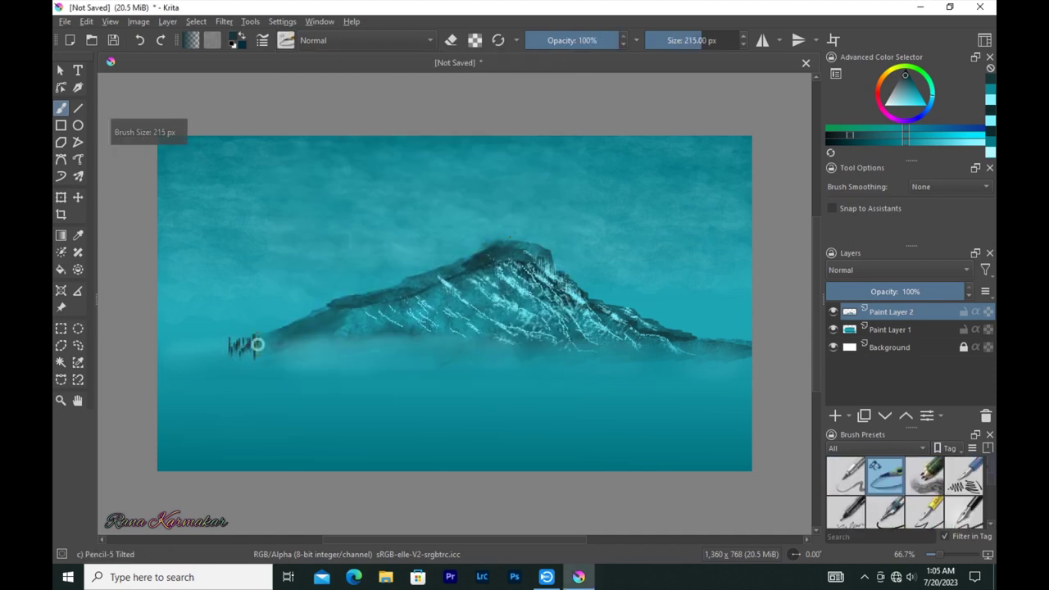
pyautogui.moveTo(255, 338); pyautogui.dragTo(257, 354)
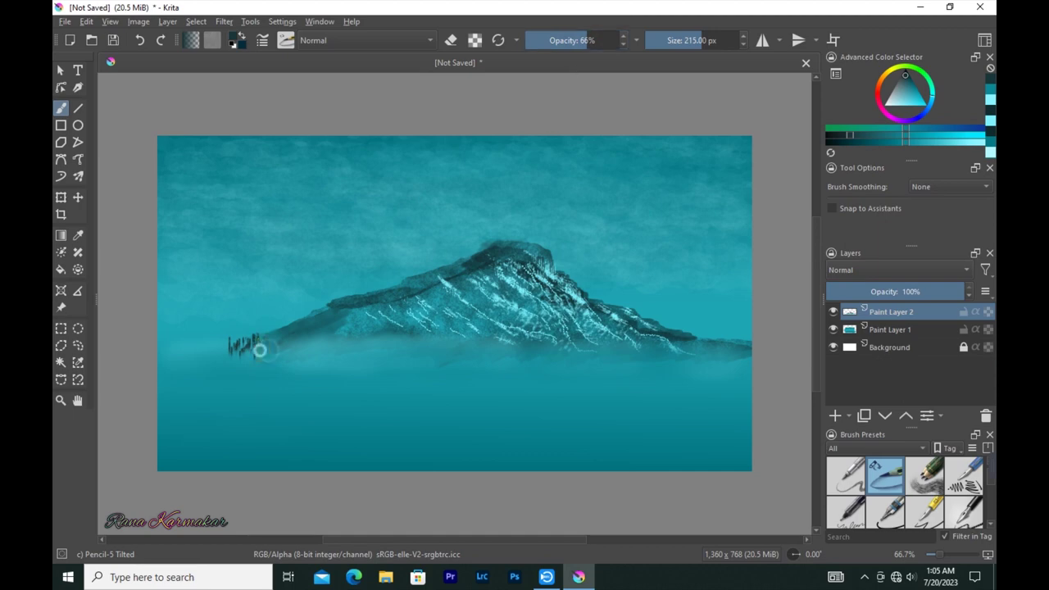
pyautogui.press('[')
pyautogui.moveTo(279, 351); pyautogui.dragTo(290, 347)
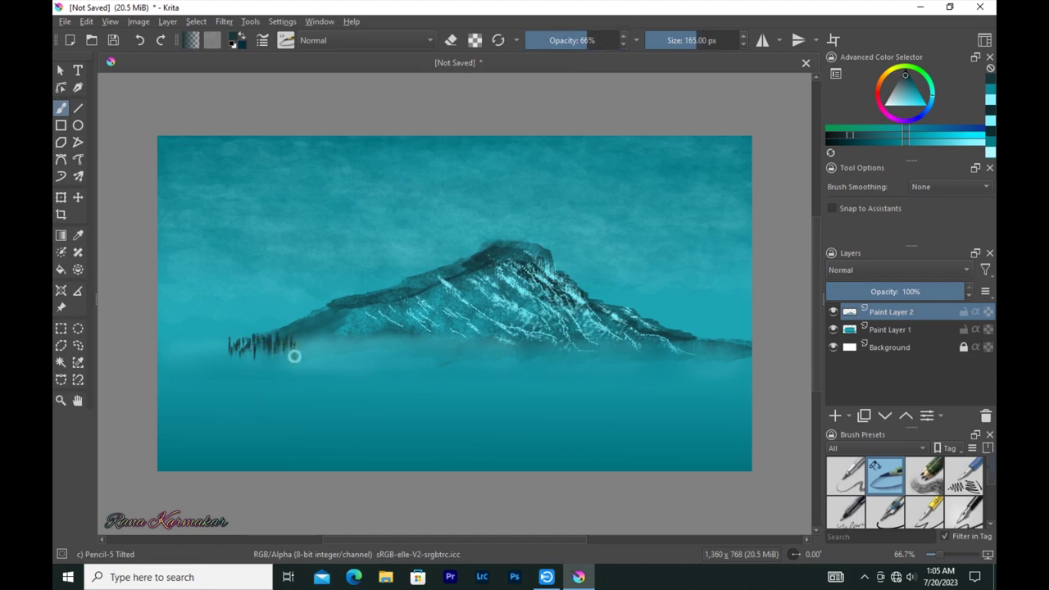
pyautogui.press('[')
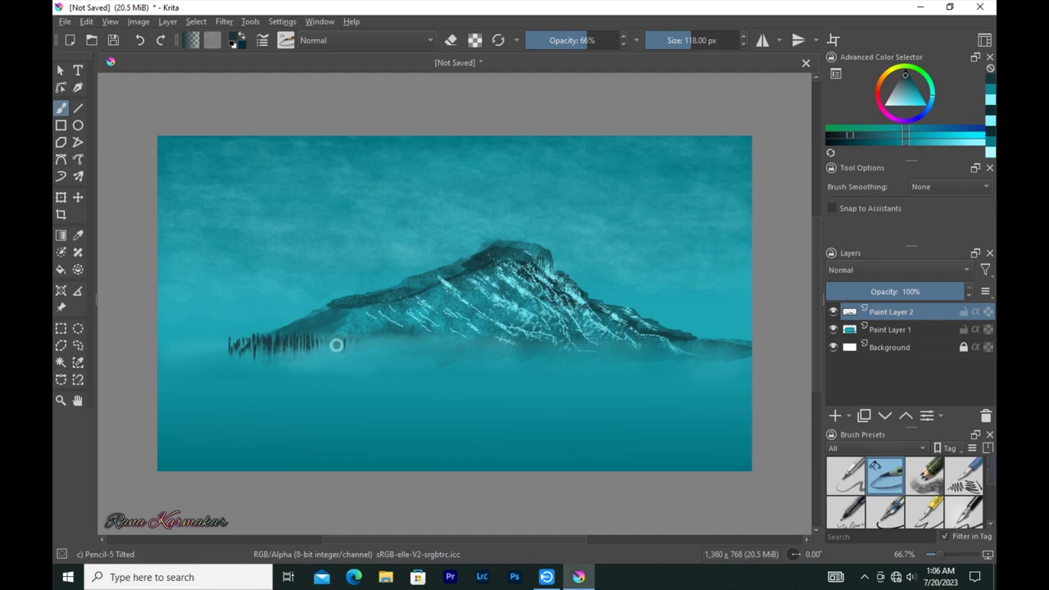
# Step: Try Pencil-6 Quick Shade, return to Pencil-5 Tilted and review its brush settings
pyautogui.click(285, 40)
pyautogui.click(449, 199)
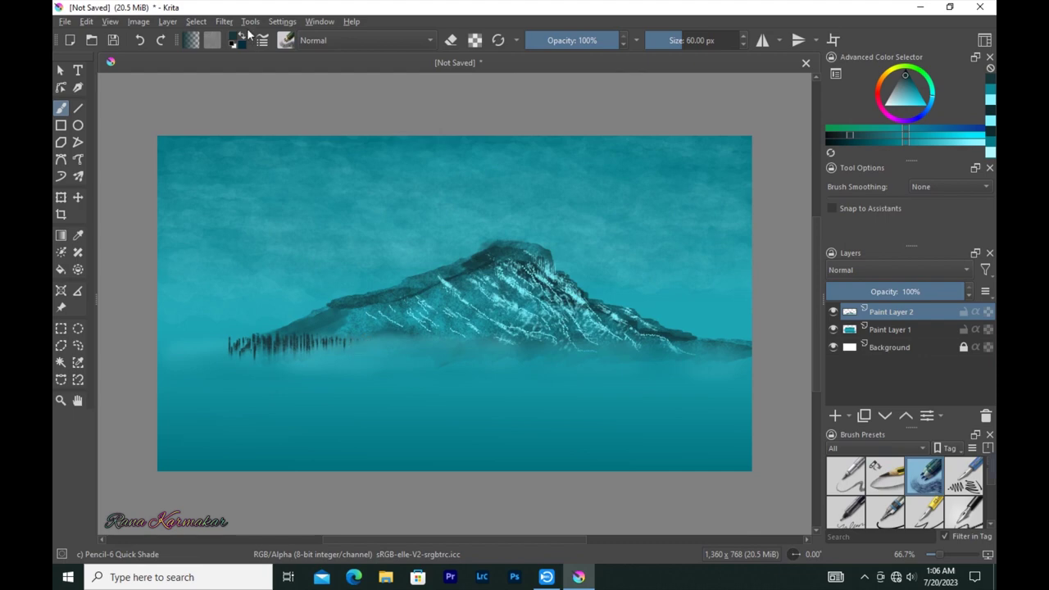
pyautogui.click(286, 40)
pyautogui.click(495, 167)
pyautogui.press('F5')
pyautogui.scroll(-2, 577, 283)
pyautogui.scroll(-2, 577, 284)
pyautogui.scroll(-2, 577, 284)
pyautogui.scroll(-2, 577, 284)
pyautogui.scroll(-1, 577, 284)
pyautogui.press('F5')
# Step: Extend the tree line rightward with a 246 px brush at 96% opacity
pyautogui.press(']')
pyautogui.press(']')
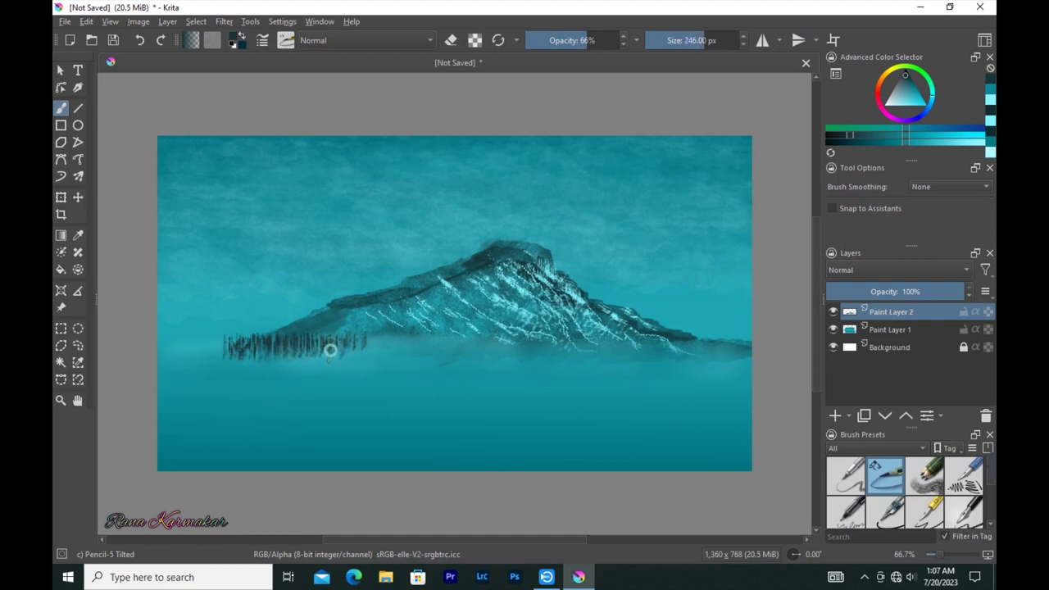
pyautogui.moveTo(373, 344); pyautogui.dragTo(401, 346)
pyautogui.click(617, 41)
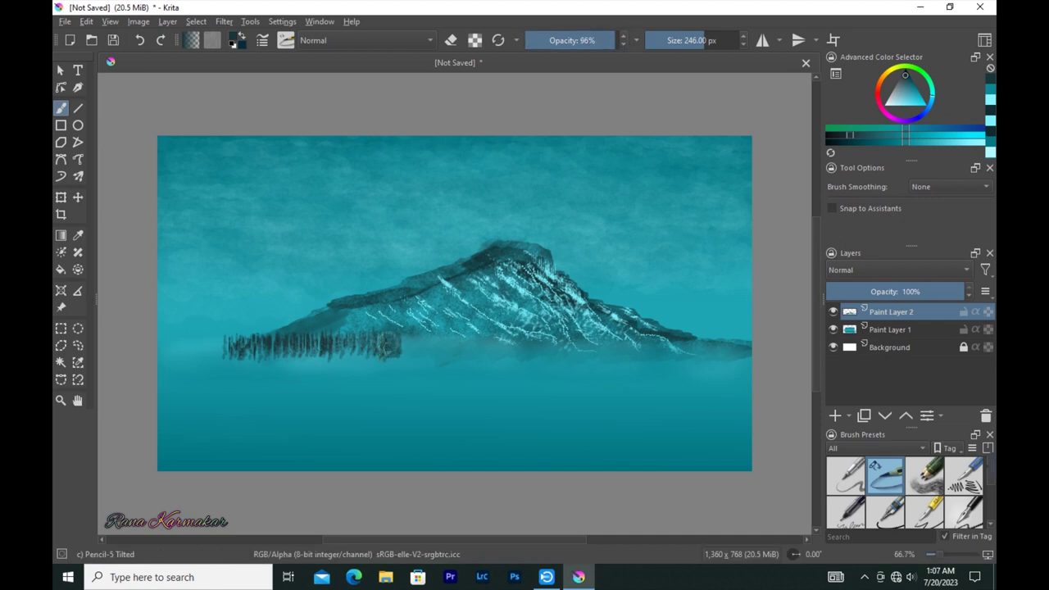
pyautogui.moveTo(403, 347); pyautogui.dragTo(584, 359)
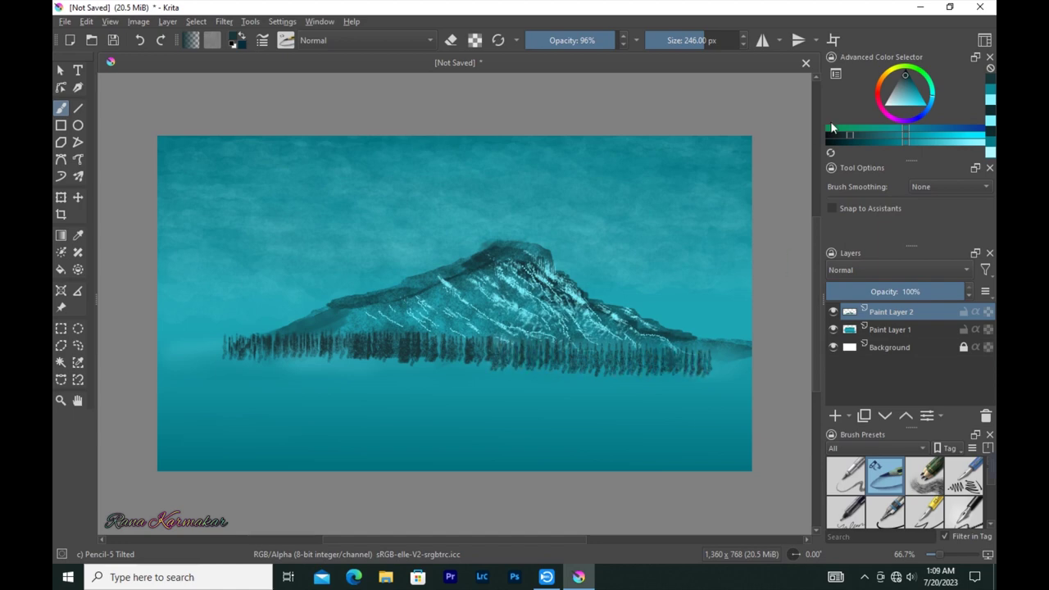
# Step: Fill in dense dark pine trees along the whole forest line, thickening the right side
pyautogui.moveTo(706, 353); pyautogui.dragTo(706, 376)
pyautogui.moveTo(689, 353)
pyautogui.mouseDown()
pyautogui.moveTo(689, 375)
pyautogui.moveTo(673, 375)
pyautogui.mouseUp()
pyautogui.moveTo(626, 349); pyautogui.dragTo(625, 372)
pyautogui.moveTo(566, 348); pyautogui.dragTo(566, 371)
pyautogui.moveTo(588, 343)
pyautogui.mouseDown()
pyautogui.moveTo(588, 367)
pyautogui.moveTo(509, 368)
pyautogui.mouseUp()
pyautogui.moveTo(492, 332)
pyautogui.mouseDown()
pyautogui.moveTo(492, 359)
pyautogui.moveTo(475, 362)
pyautogui.mouseUp()
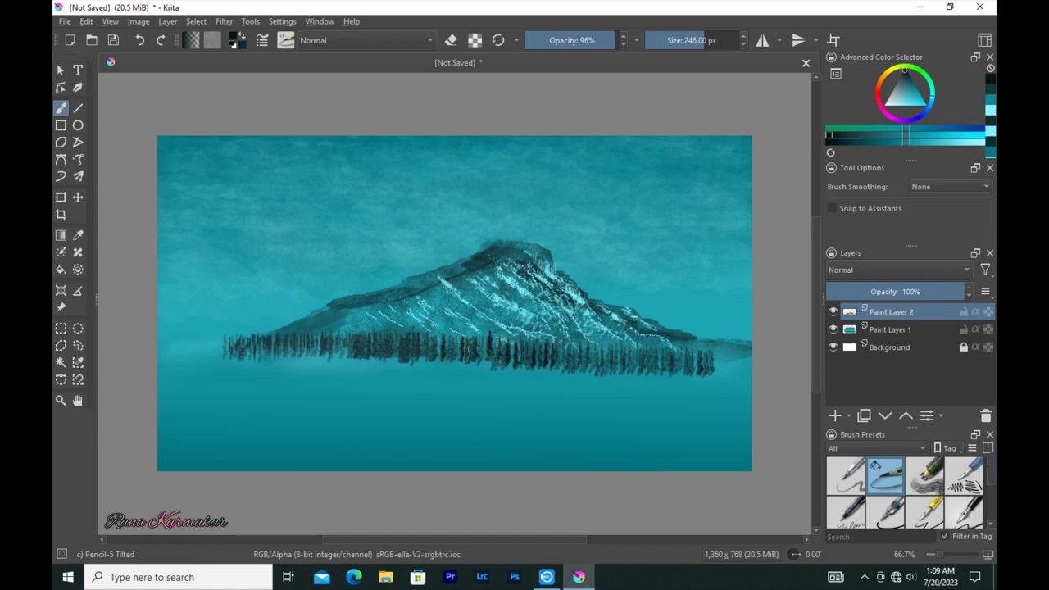
pyautogui.moveTo(402, 334)
pyautogui.mouseDown()
pyautogui.moveTo(402, 359)
pyautogui.moveTo(264, 360)
pyautogui.mouseUp()
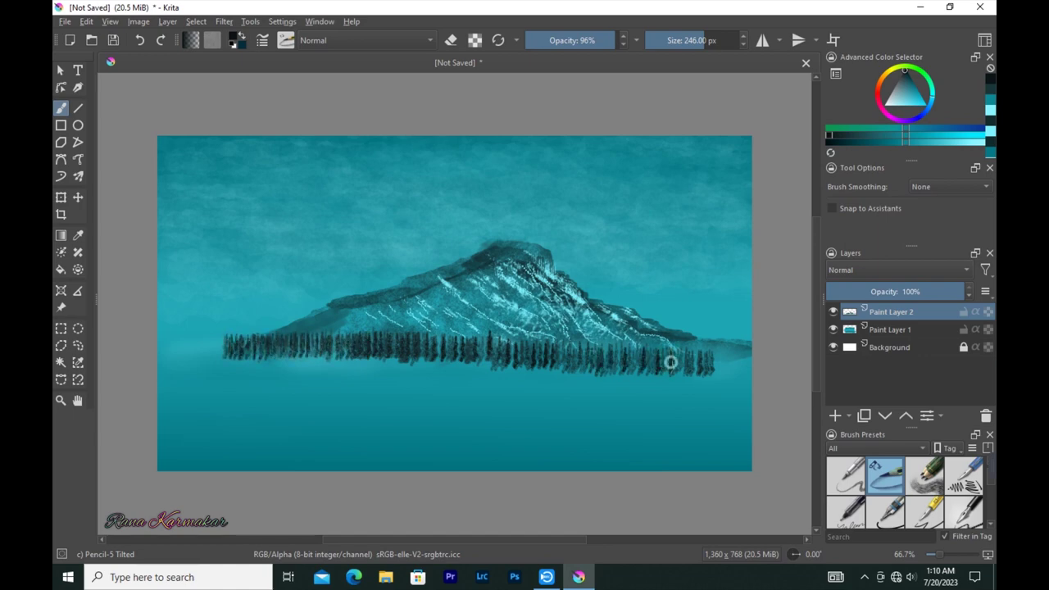
pyautogui.moveTo(484, 337); pyautogui.dragTo(483, 362)
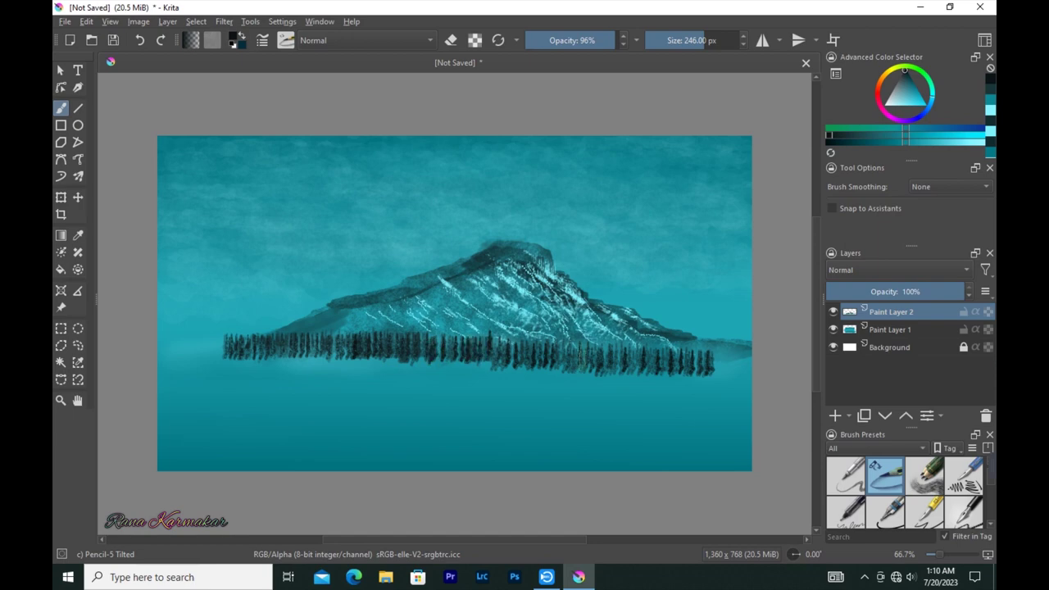
pyautogui.click(286, 40)
# Step: Paint soft light cyan mist along the tree-line base with Airbrush Soft
pyautogui.click(442, 88)
pyautogui.keyDown('ctrl'); pyautogui.click(397, 365); pyautogui.keyUp('ctrl')
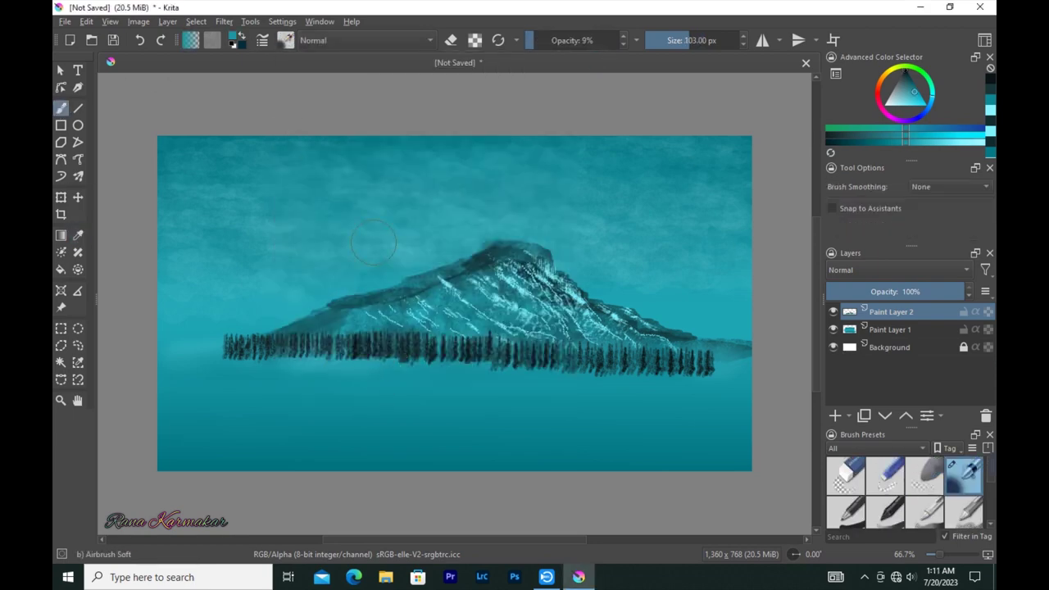
pyautogui.moveTo(223, 361)
pyautogui.mouseDown()
pyautogui.moveTo(222, 369)
pyautogui.moveTo(511, 361)
pyautogui.moveTo(480, 364)
pyautogui.moveTo(620, 372)
pyautogui.moveTo(298, 368)
pyautogui.moveTo(634, 370)
pyautogui.moveTo(485, 381)
pyautogui.mouseUp()
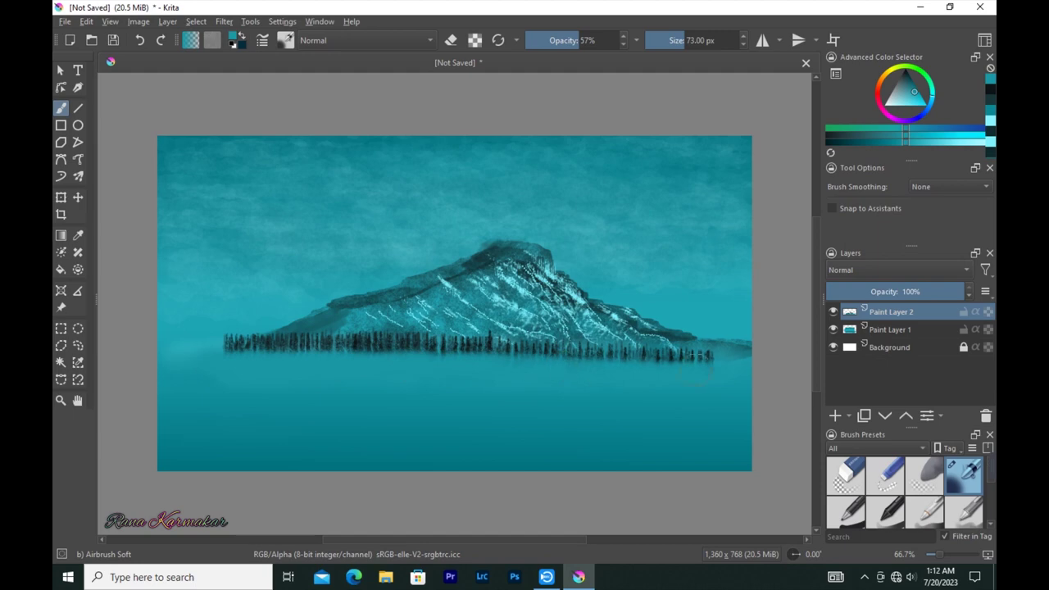
# Step: Add Paint Layer 3, select the Blender Blur brush, and return to Paint Layer 2
pyautogui.click(834, 415)
pyautogui.click(285, 40)
pyautogui.scroll(-5, 334, 123)
pyautogui.click(341, 157)
pyautogui.press('pagedown')
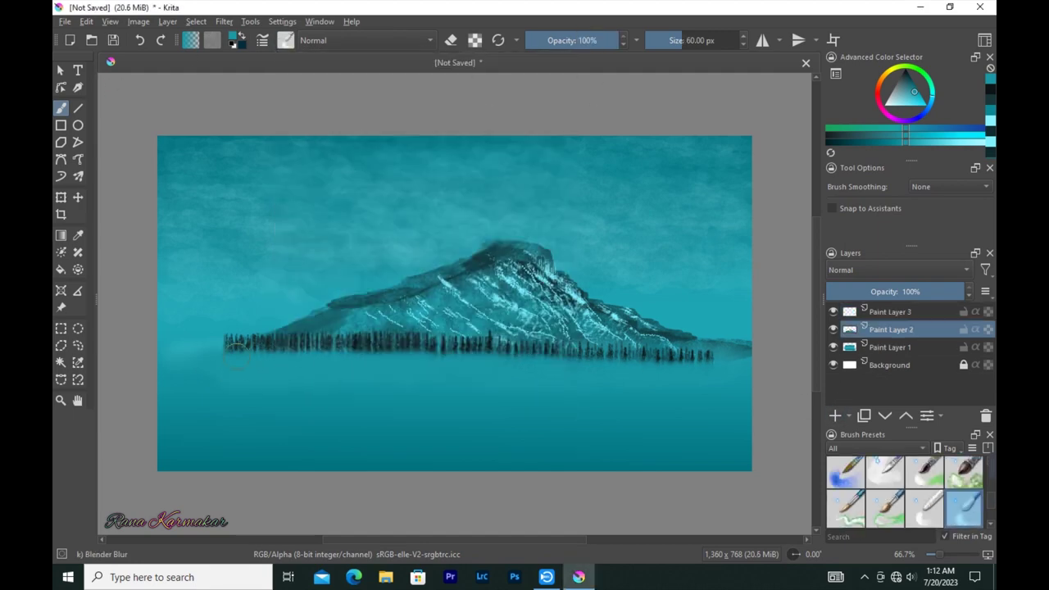
# Step: Blur the tree bases down into water reflections on Paint Layer 2, shrinking the brush to 11 px
pyautogui.press('[')
pyautogui.press('[')
pyautogui.press('[')
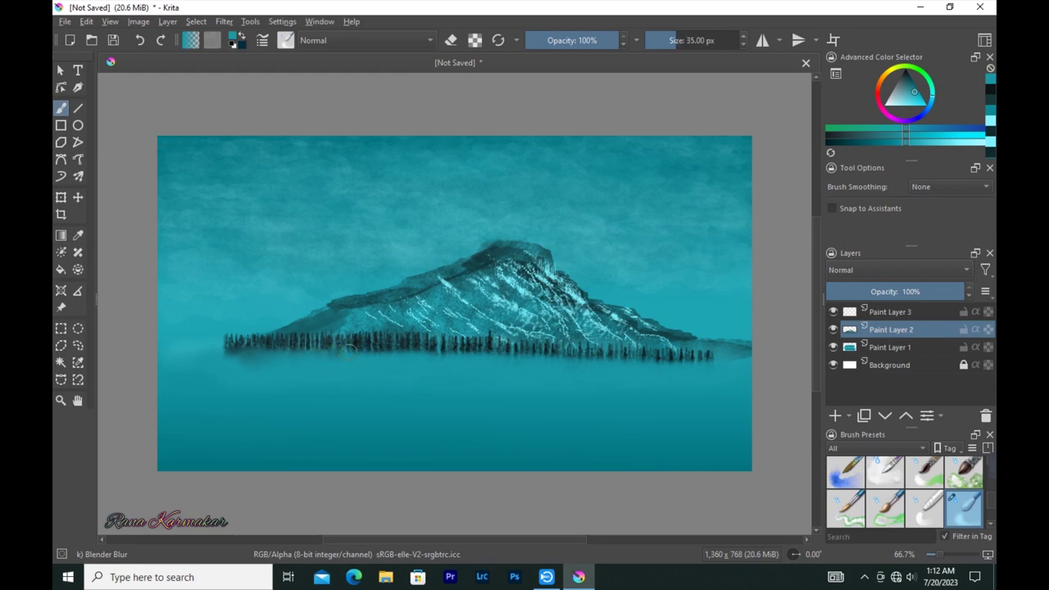
pyautogui.moveTo(382, 358); pyautogui.dragTo(710, 363)
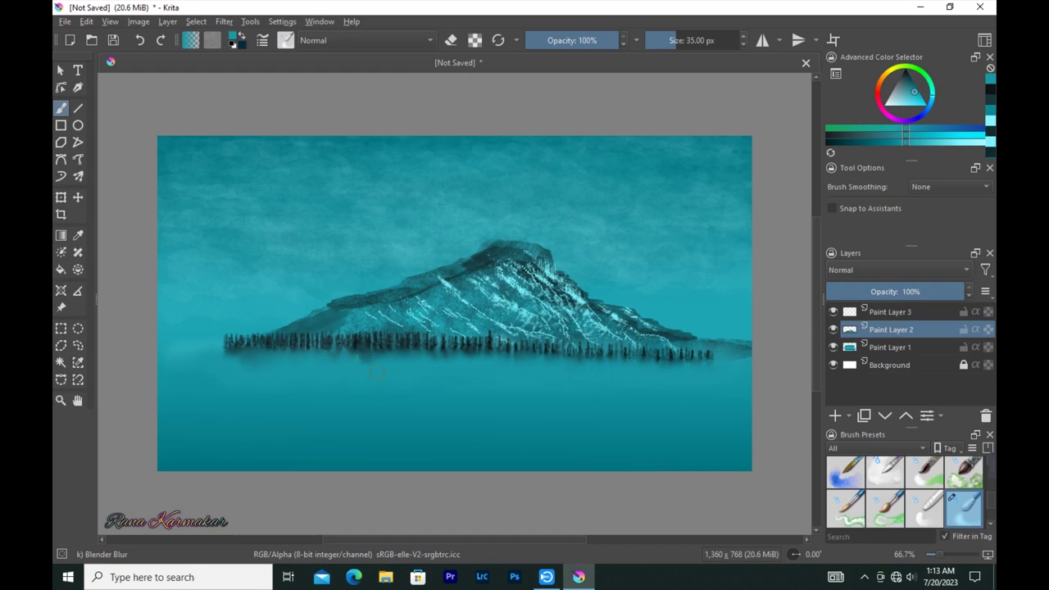
pyautogui.click(285, 40)
pyautogui.click(854, 314)
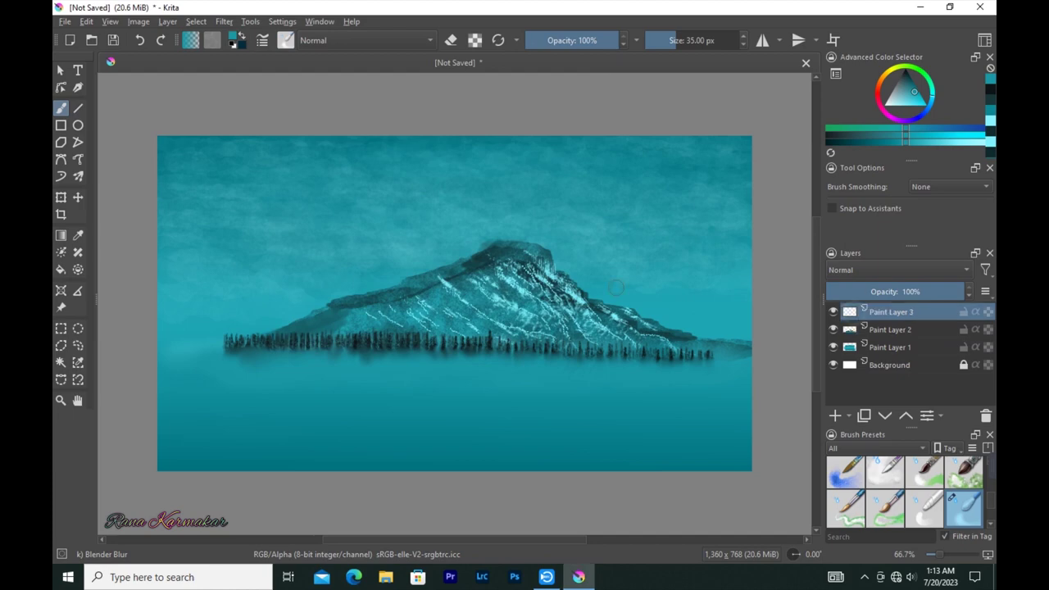
pyautogui.click(932, 331)
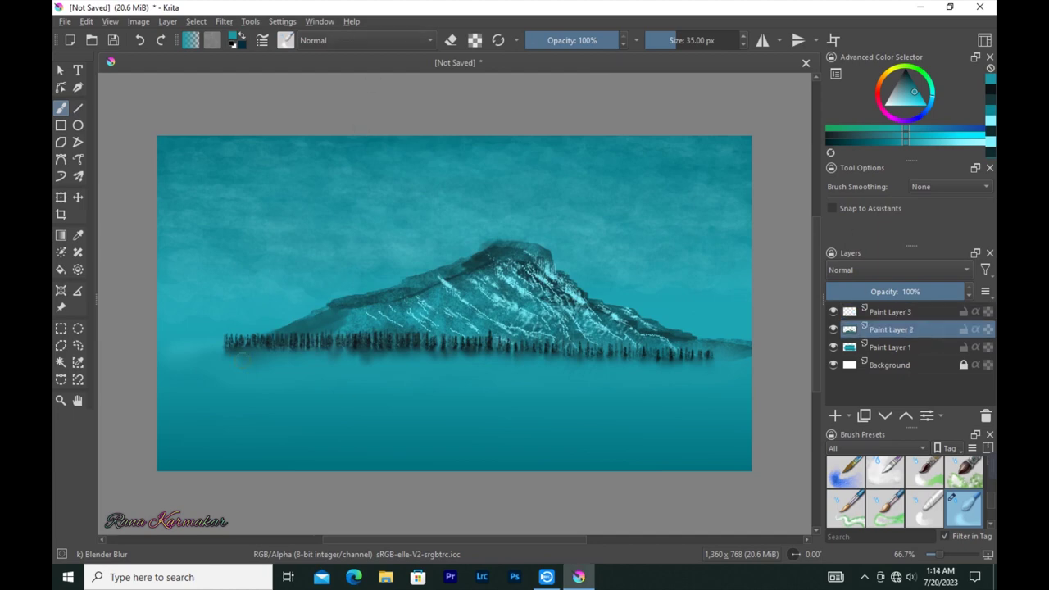
pyautogui.moveTo(373, 360); pyautogui.dragTo(361, 360)
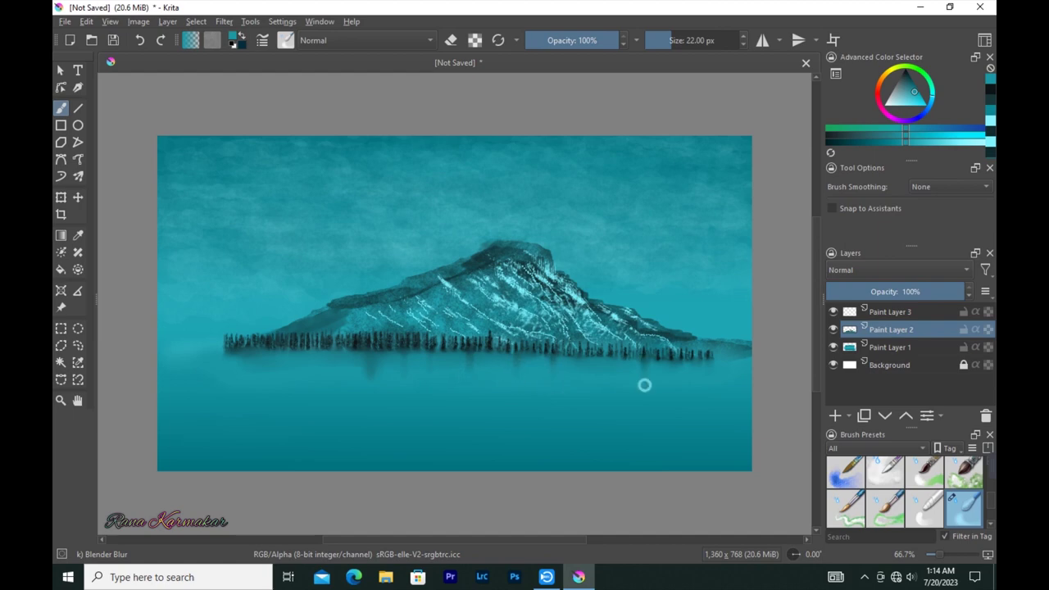
pyautogui.moveTo(229, 375); pyautogui.dragTo(225, 361)
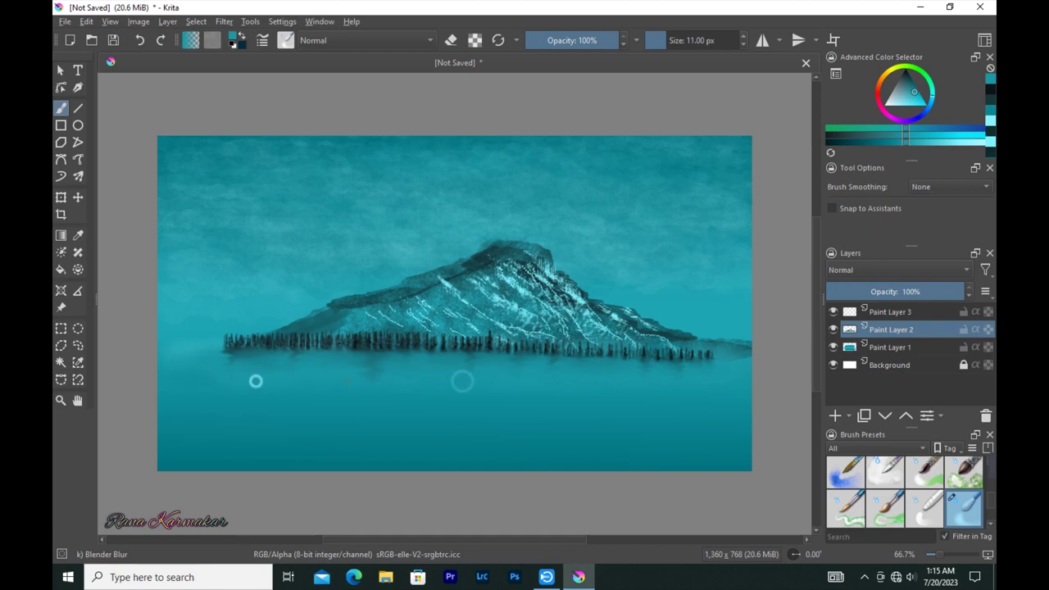
pyautogui.click(285, 40)
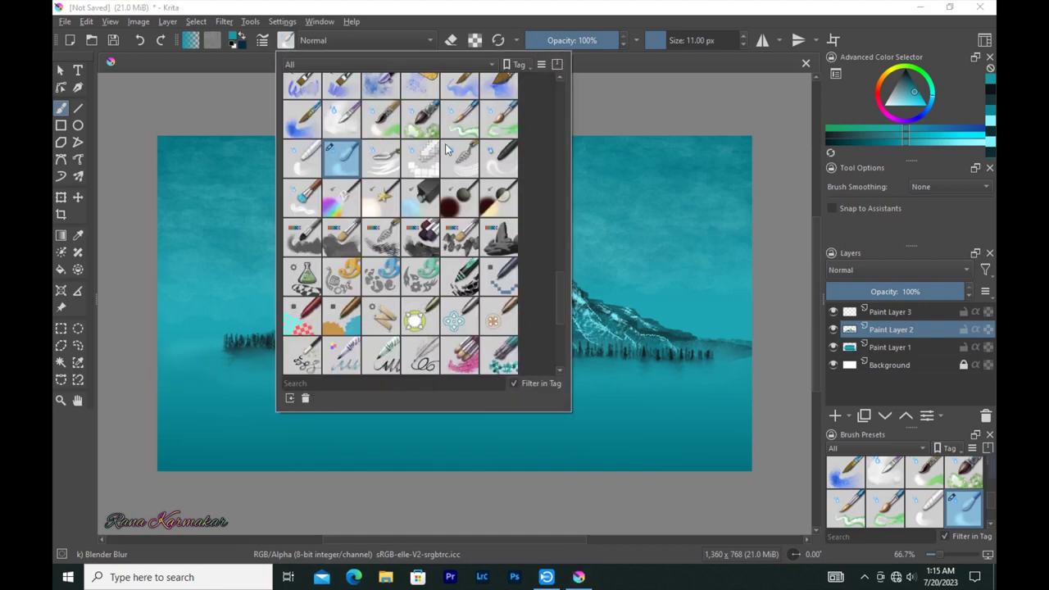
# Step: Draw a faint line along the tree-line base with Basic-2 Opacity at 5 px, 19% opacity
pyautogui.click(503, 182)
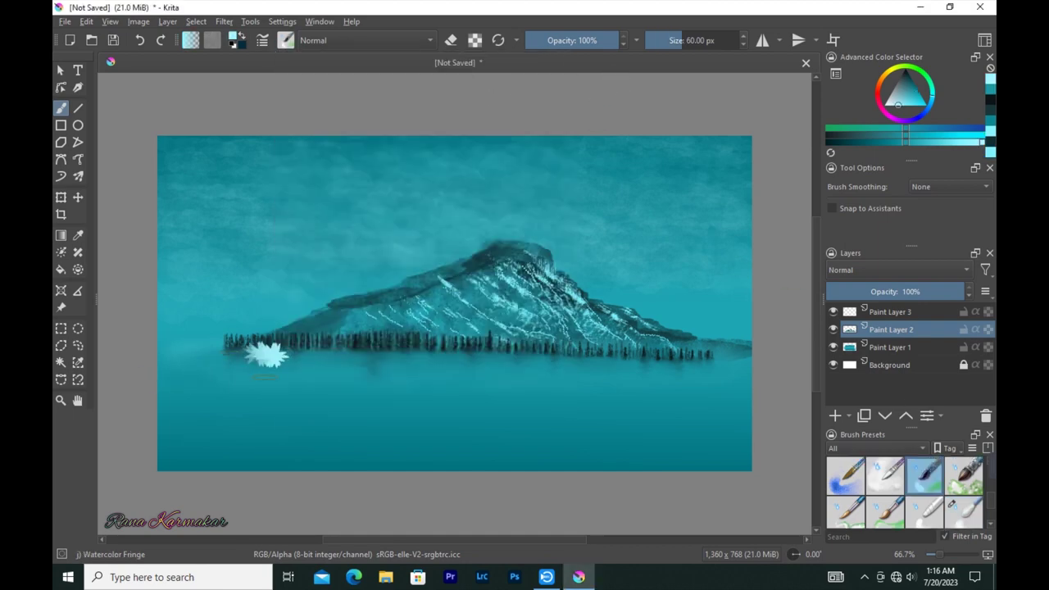
pyautogui.click(285, 40)
pyautogui.scroll(5, 528, 270)
pyautogui.scroll(5, 528, 270)
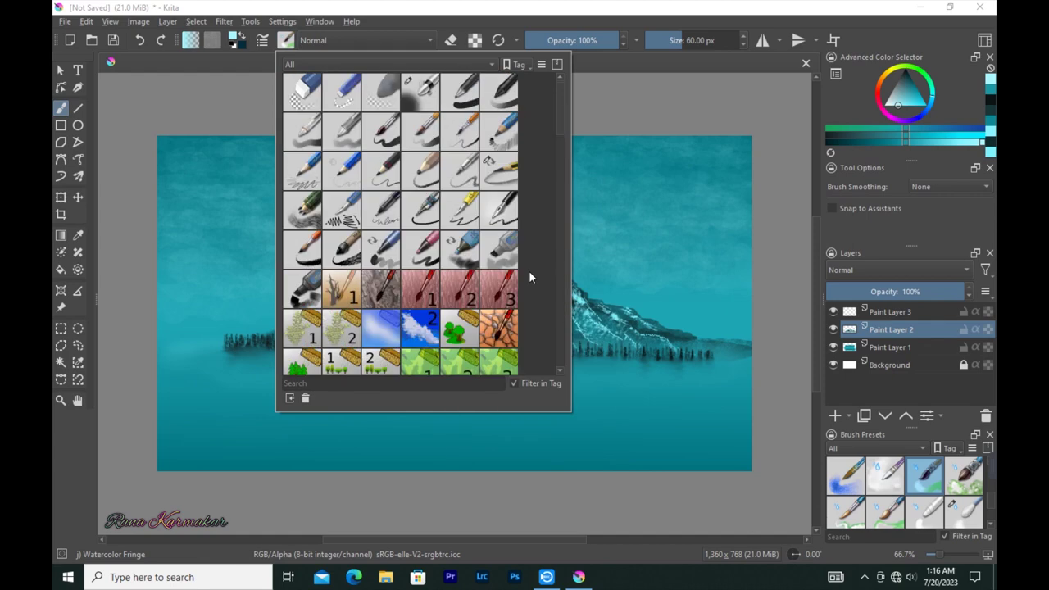
pyautogui.click(499, 92)
pyautogui.press('[')
pyautogui.press('[')
pyautogui.press('[')
pyautogui.press('[')
pyautogui.press('[')
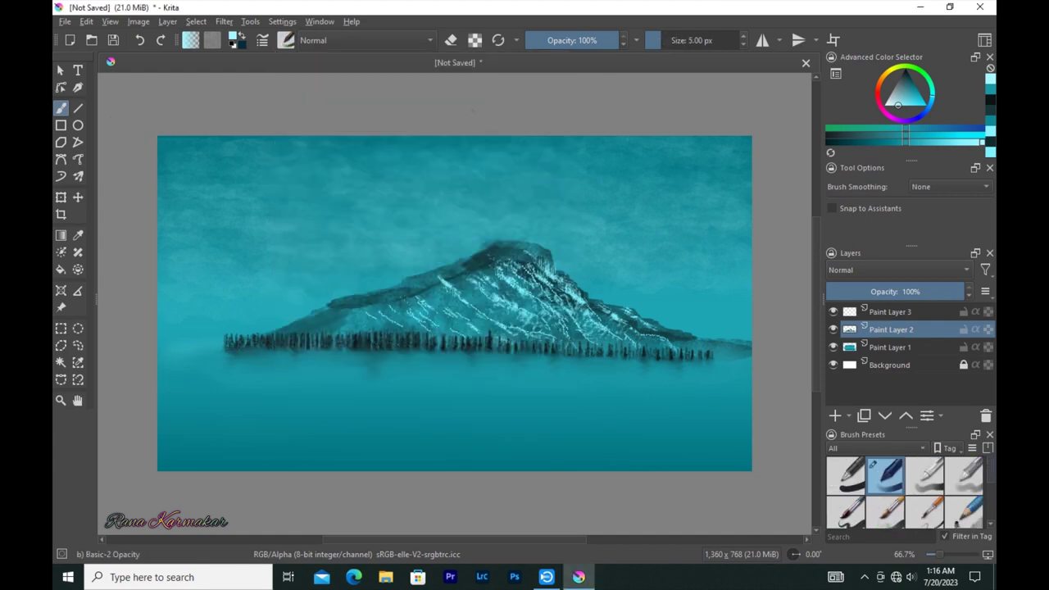
pyautogui.press('i')
pyautogui.press('i')
pyautogui.press('i')
pyautogui.moveTo(312, 353); pyautogui.dragTo(594, 355)
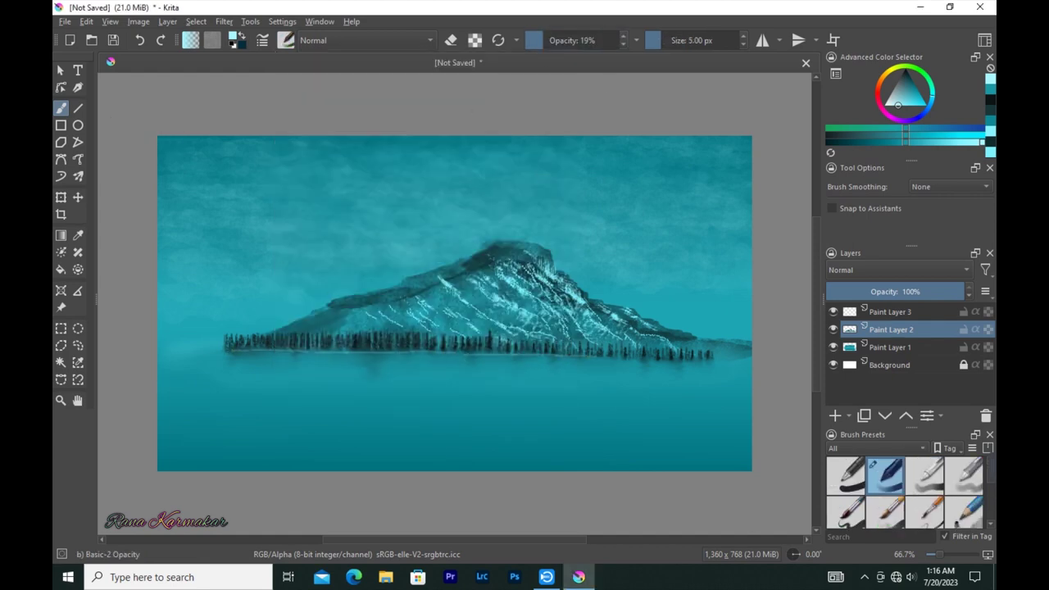
# Step: Paint faint darker teal horizontal water lines across the lake at 6–15% opacity
pyautogui.click(531, 41)
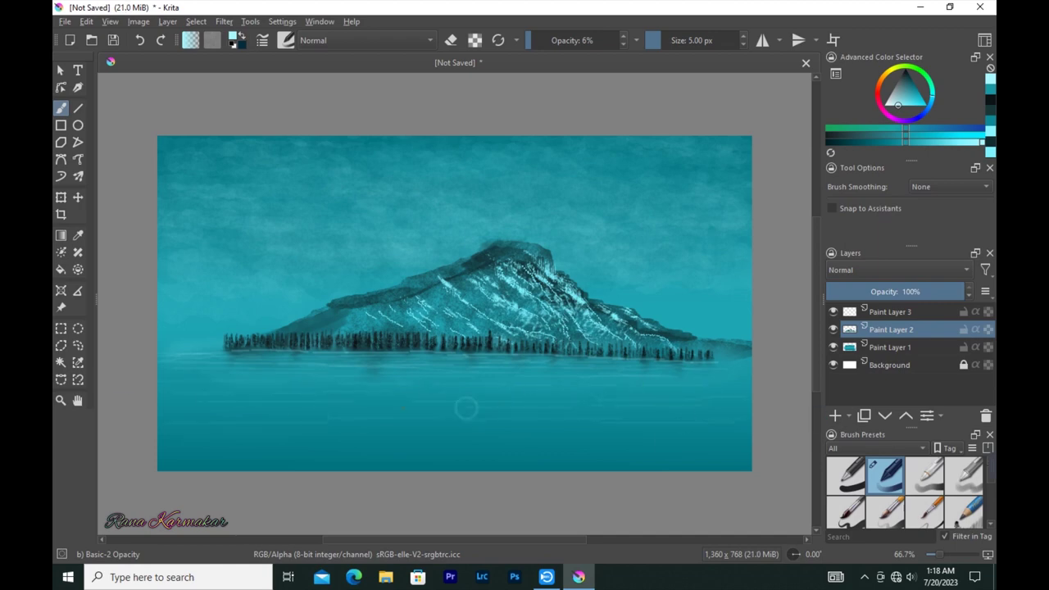
pyautogui.moveTo(507, 394); pyautogui.dragTo(667, 378)
pyautogui.click(864, 141)
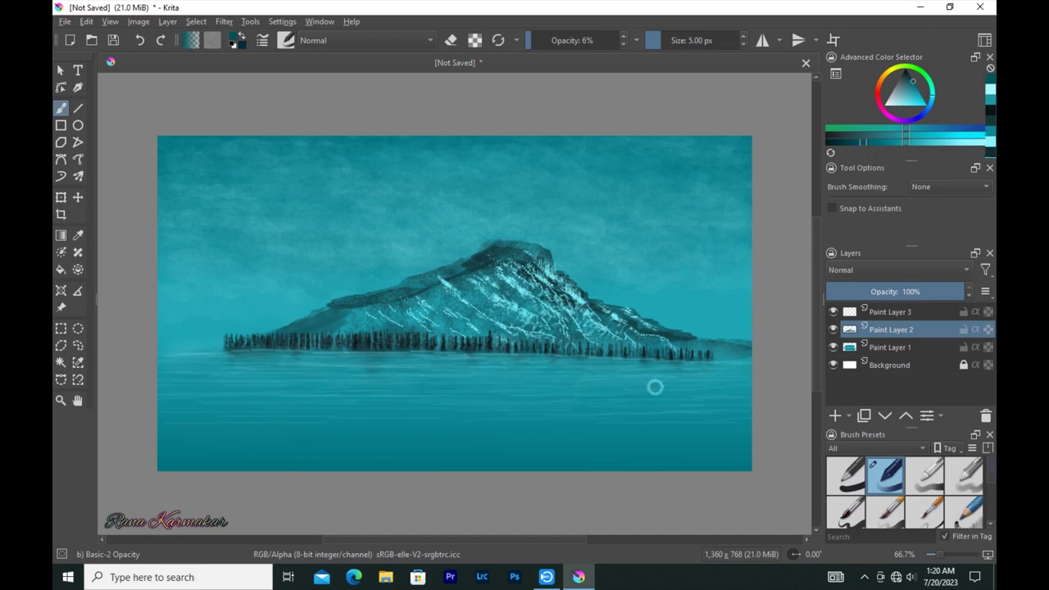
pyautogui.moveTo(513, 377)
pyautogui.mouseDown()
pyautogui.moveTo(669, 391)
pyautogui.moveTo(713, 410)
pyautogui.moveTo(391, 407)
pyautogui.mouseUp()
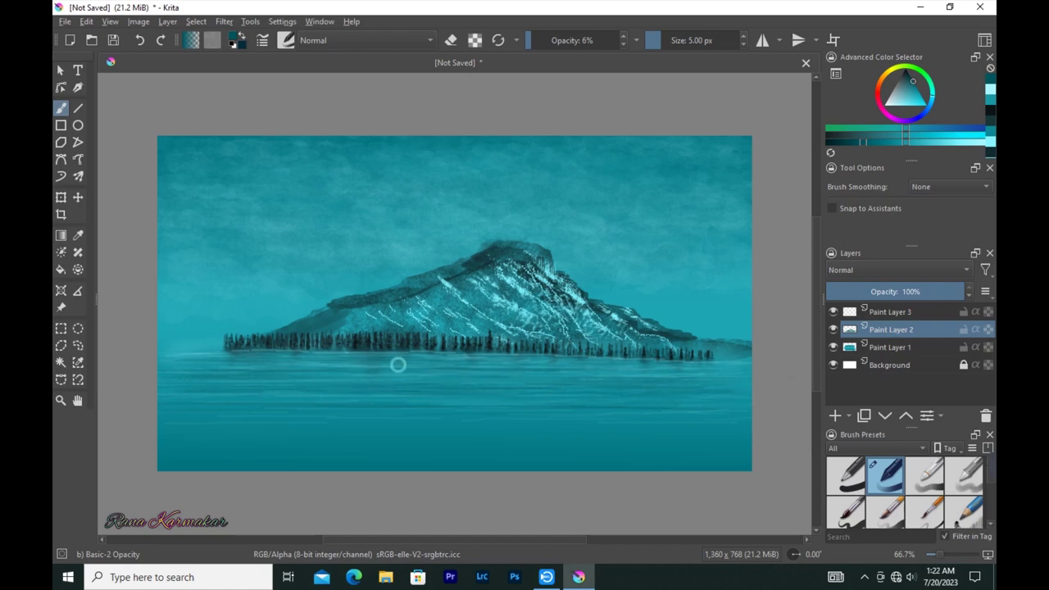
pyautogui.click(547, 40)
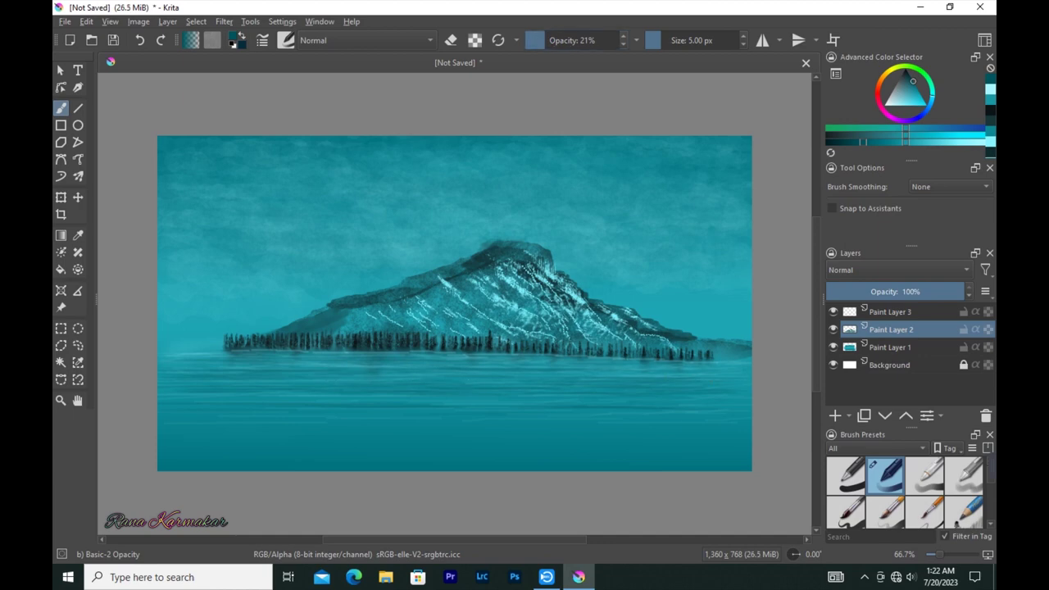
pyautogui.moveTo(537, 44); pyautogui.dragTo(531, 42)
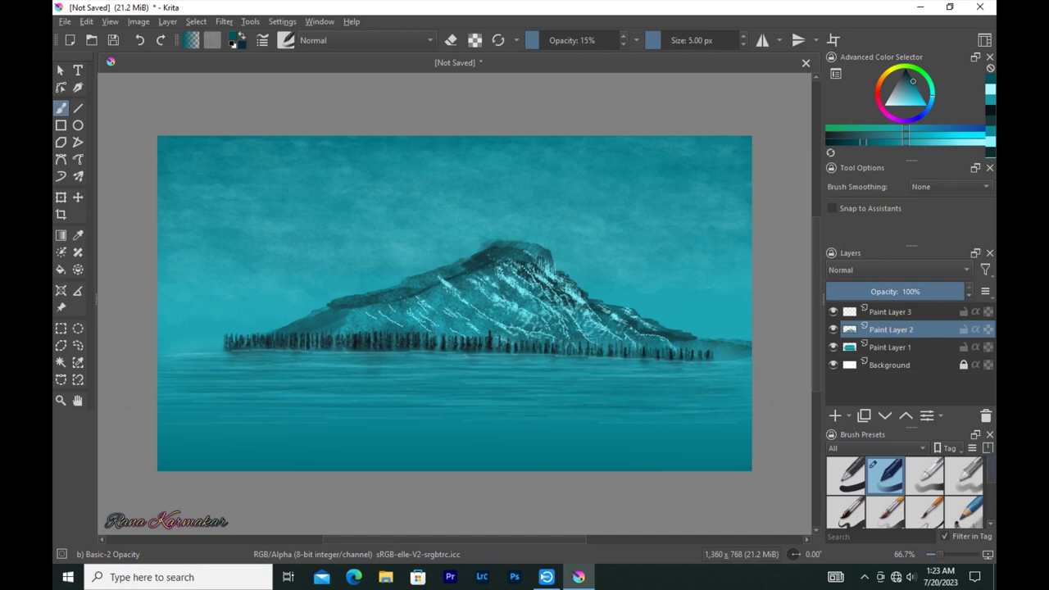
pyautogui.moveTo(310, 399); pyautogui.dragTo(429, 369)
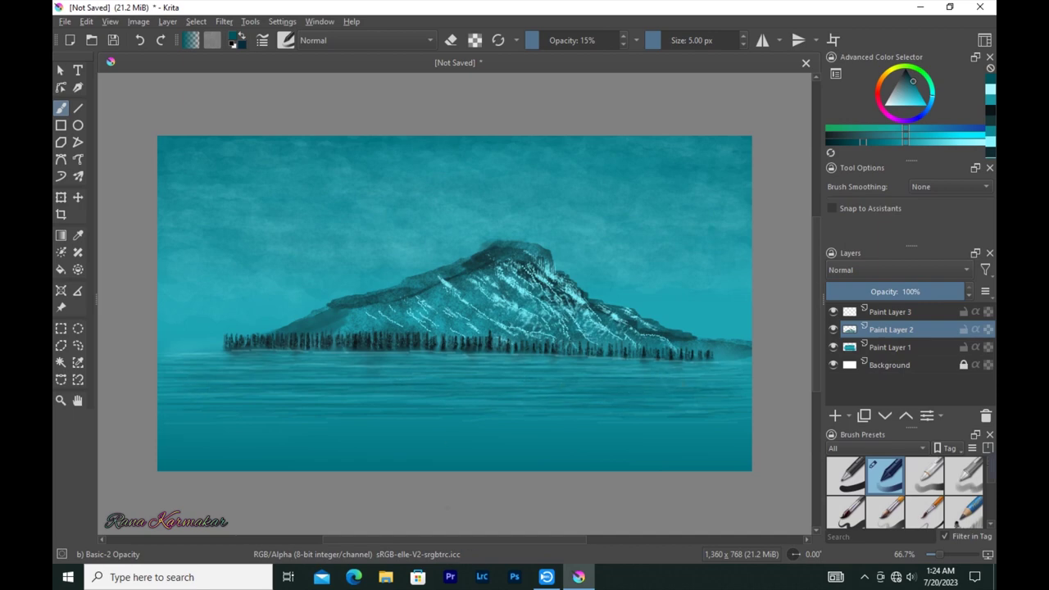
pyautogui.moveTo(422, 402); pyautogui.dragTo(533, 402)
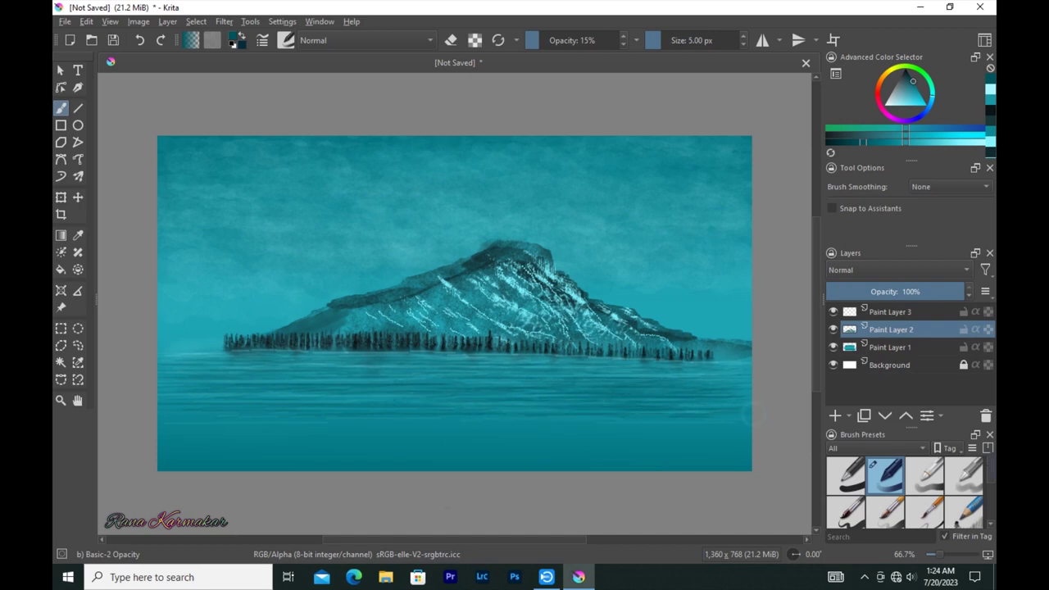
pyautogui.moveTo(311, 379); pyautogui.dragTo(489, 370)
# Step: Add light cyan streaks at 8% opacity on the left and lower water
pyautogui.keyDown('ctrl'); pyautogui.click(456, 368); pyautogui.keyUp('ctrl')
pyautogui.press('i')
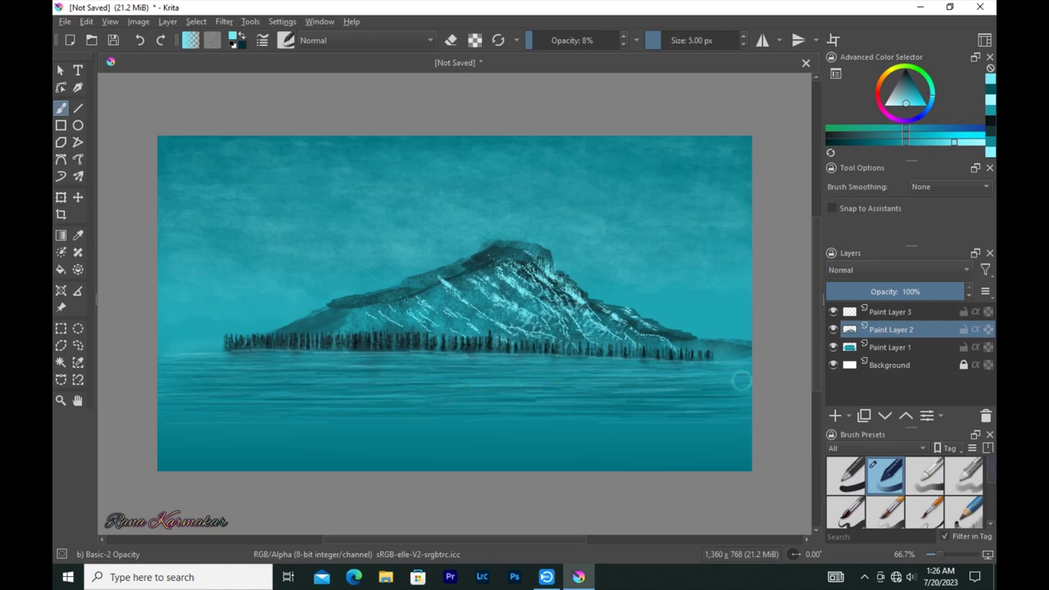
pyautogui.moveTo(291, 361); pyautogui.dragTo(215, 358)
pyautogui.moveTo(489, 400); pyautogui.dragTo(223, 392)
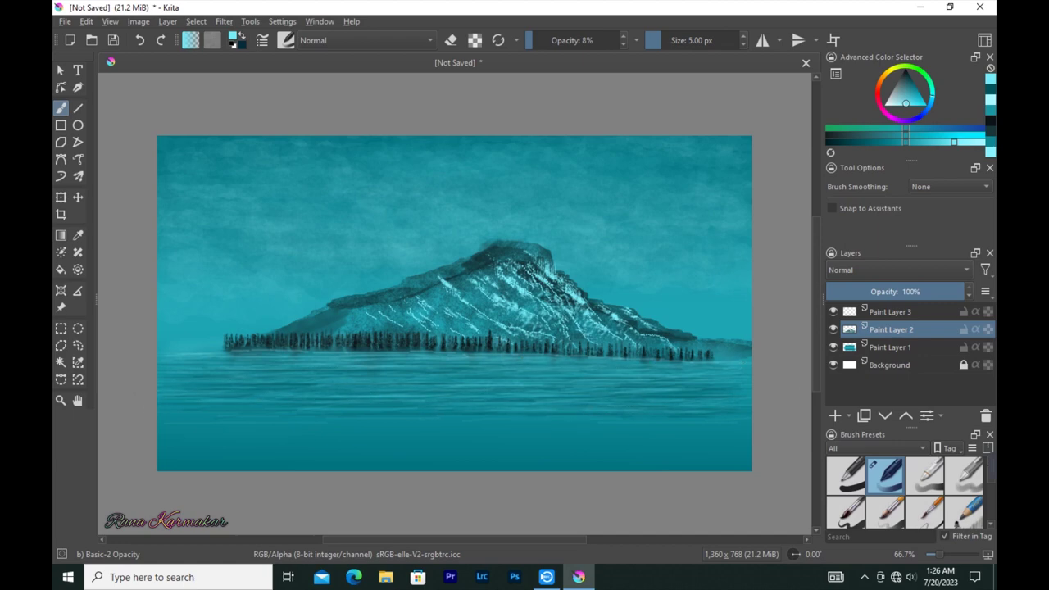
pyautogui.click(891, 311)
# Step: Paint dark forest-brush foliage across the full bottom edge of the canvas on Paint Layer 3
pyautogui.click(286, 40)
pyautogui.scroll(-3, 544, 89)
pyautogui.scroll(-3, 543, 89)
pyautogui.click(856, 138)
pyautogui.moveTo(164, 453)
pyautogui.mouseDown()
pyautogui.moveTo(235, 450)
pyautogui.moveTo(309, 471)
pyautogui.moveTo(489, 461)
pyautogui.moveTo(168, 429)
pyautogui.moveTo(368, 429)
pyautogui.moveTo(395, 459)
pyautogui.mouseUp()
pyautogui.moveTo(462, 461)
pyautogui.mouseDown()
pyautogui.moveTo(399, 445)
pyautogui.moveTo(562, 429)
pyautogui.moveTo(667, 435)
pyautogui.moveTo(414, 445)
pyautogui.moveTo(234, 429)
pyautogui.moveTo(693, 466)
pyautogui.moveTo(202, 448)
pyautogui.moveTo(744, 458)
pyautogui.mouseUp()
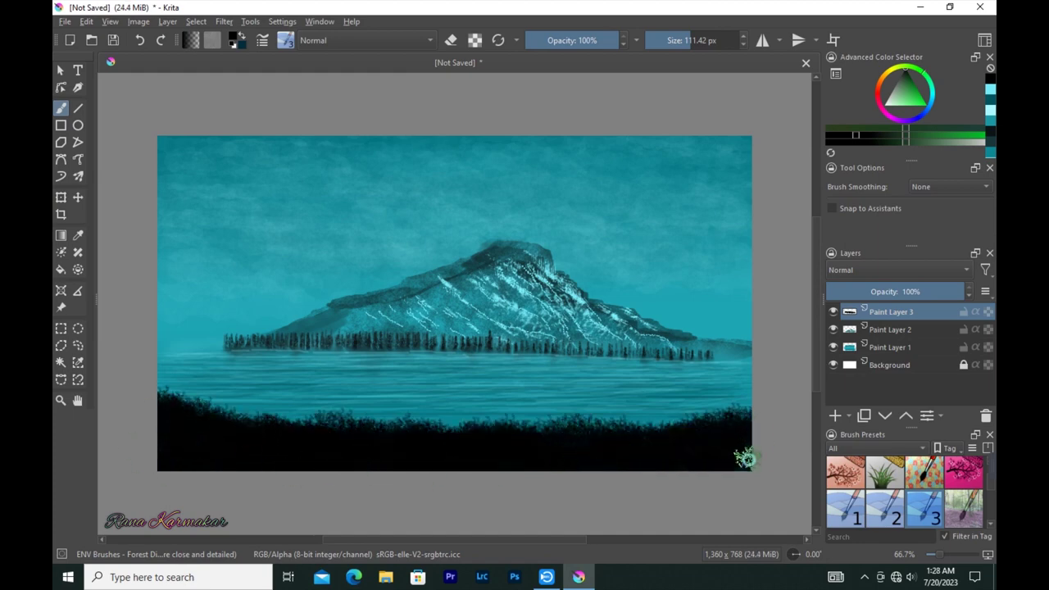
# Step: Paint a tall green tree at the left edge with darker shadows and olive-yellow highlights
pyautogui.click(912, 89)
pyautogui.moveTo(162, 185)
pyautogui.mouseDown()
pyautogui.moveTo(168, 246)
pyautogui.moveTo(187, 281)
pyautogui.moveTo(198, 395)
pyautogui.mouseUp()
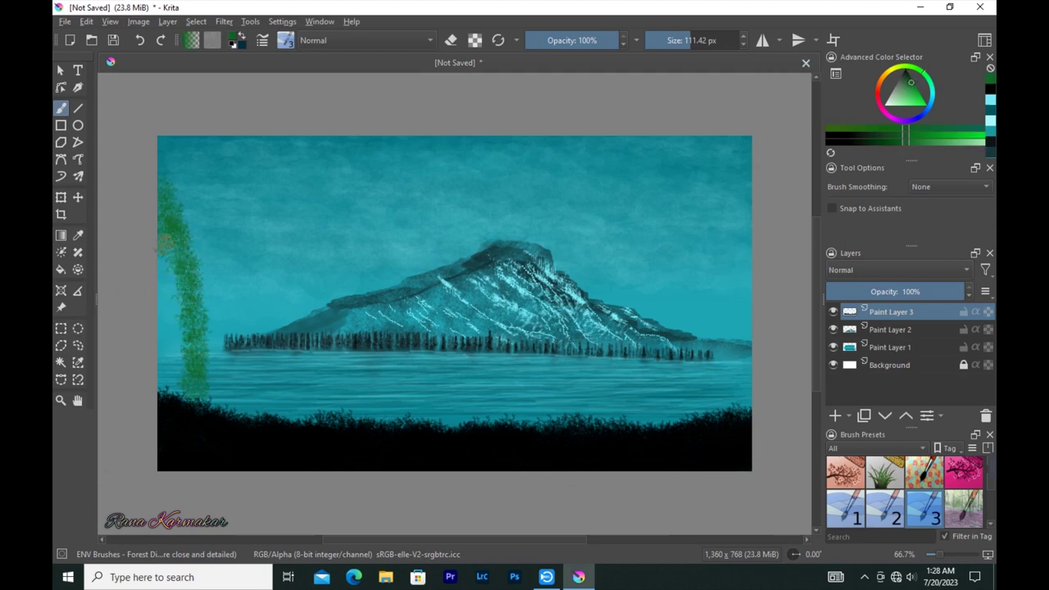
pyautogui.moveTo(162, 243)
pyautogui.mouseDown()
pyautogui.moveTo(176, 387)
pyautogui.moveTo(159, 331)
pyautogui.moveTo(166, 192)
pyautogui.moveTo(190, 352)
pyautogui.moveTo(210, 368)
pyautogui.moveTo(162, 222)
pyautogui.moveTo(156, 270)
pyautogui.moveTo(187, 334)
pyautogui.moveTo(183, 366)
pyautogui.moveTo(169, 244)
pyautogui.moveTo(191, 307)
pyautogui.moveTo(171, 332)
pyautogui.mouseUp()
pyautogui.press('k')
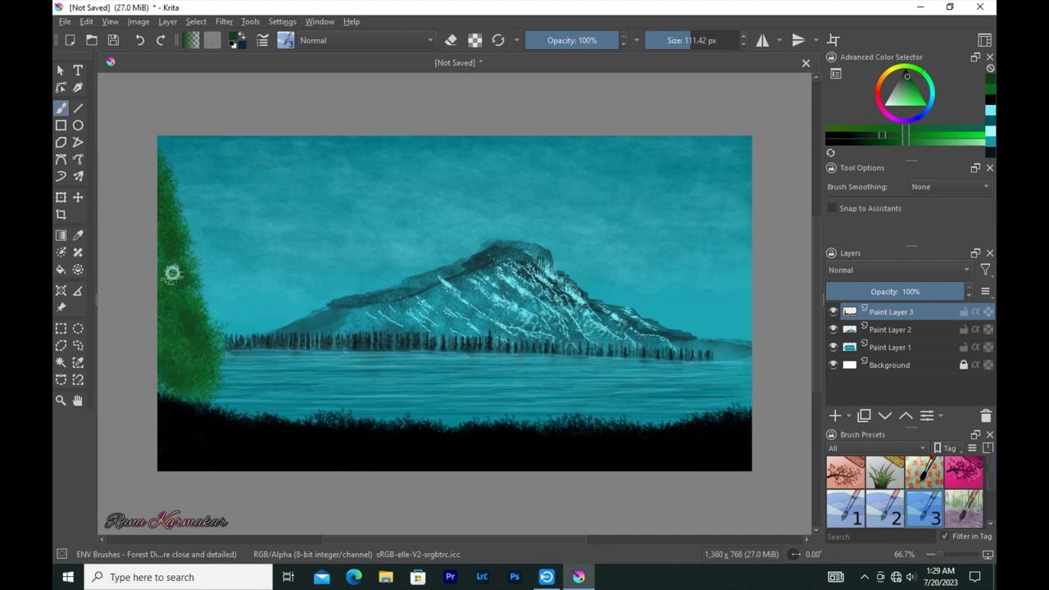
pyautogui.click(918, 69)
pyautogui.moveTo(168, 199)
pyautogui.mouseDown()
pyautogui.moveTo(188, 348)
pyautogui.moveTo(182, 396)
pyautogui.moveTo(162, 211)
pyautogui.moveTo(179, 236)
pyautogui.moveTo(203, 341)
pyautogui.moveTo(175, 394)
pyautogui.mouseUp()
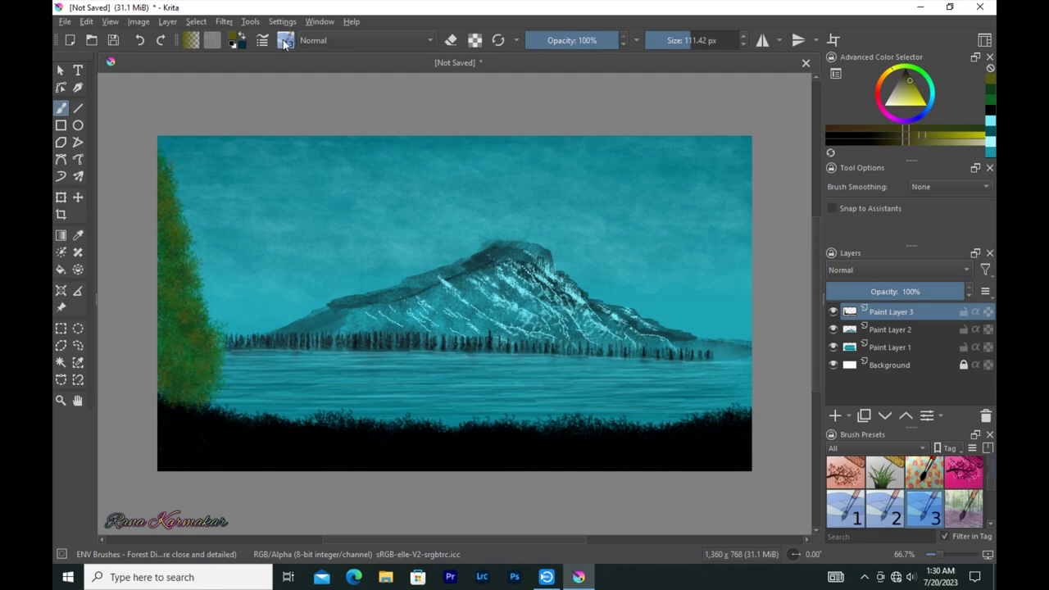
# Step: Stamp brown branches with Treestamp1 and draw a thin orange-brown trunk line on the left tree
pyautogui.click(285, 41)
pyautogui.click(502, 246)
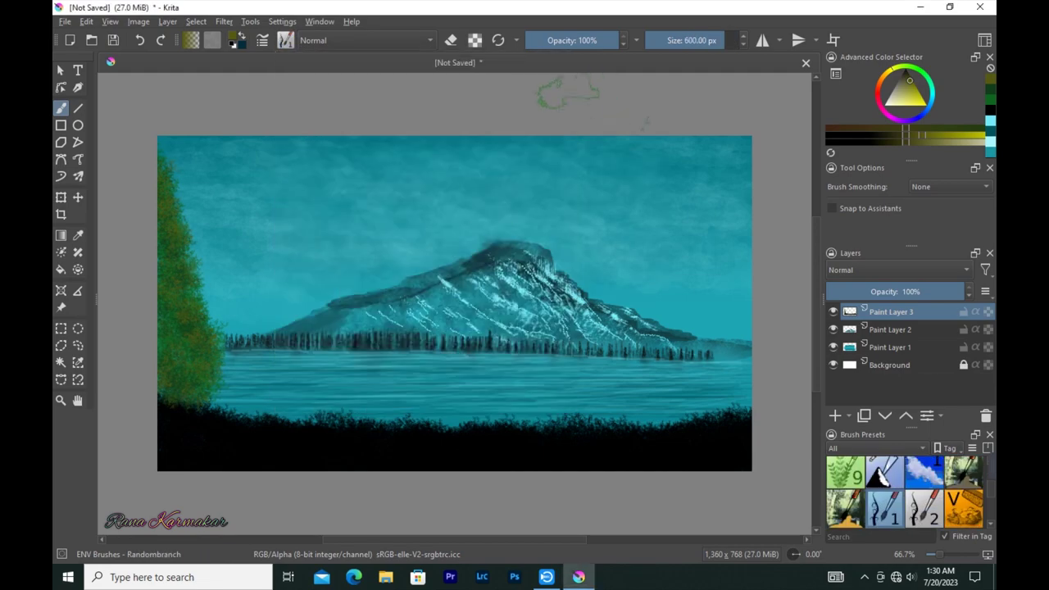
pyautogui.press('F6')
pyautogui.click(308, 264)
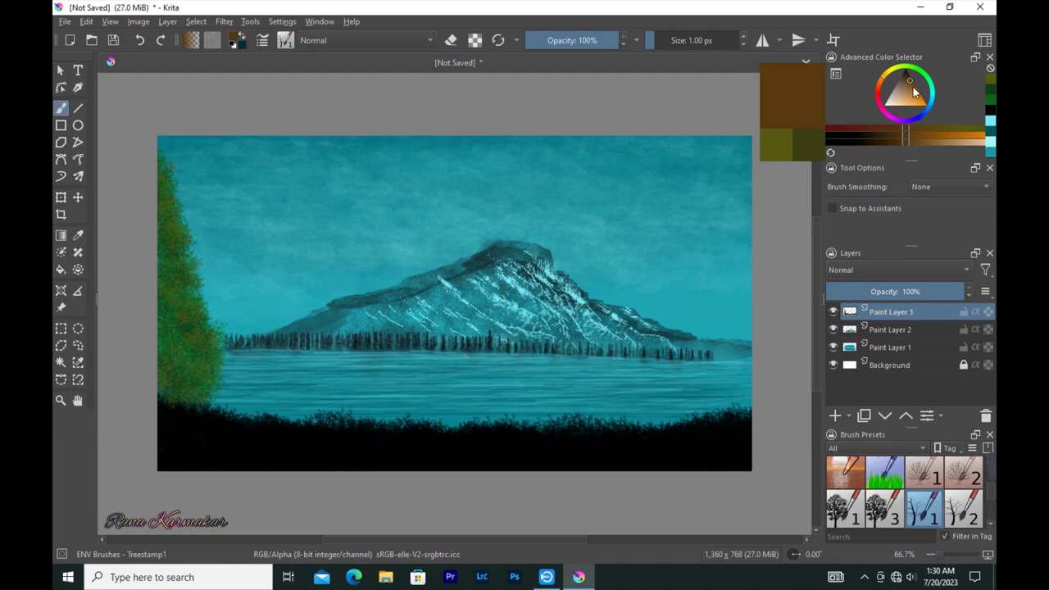
pyautogui.click(888, 134)
pyautogui.click(167, 214)
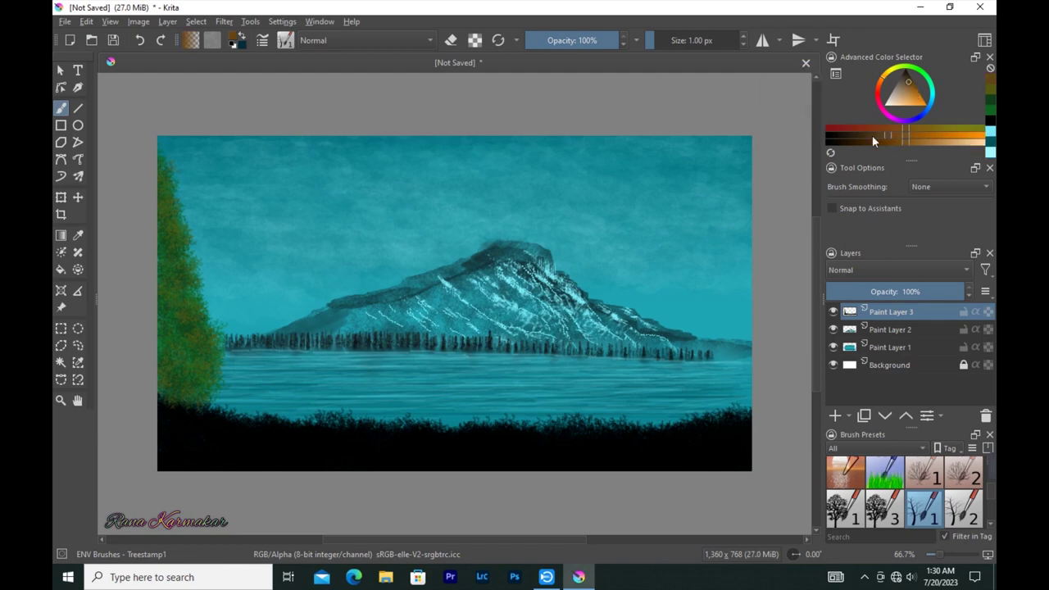
pyautogui.click(170, 311)
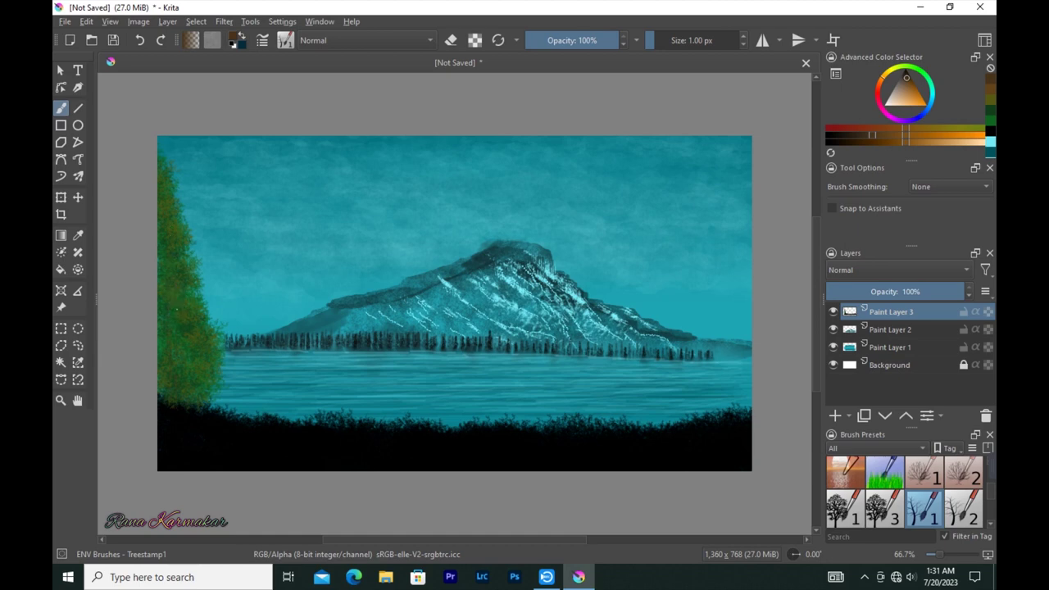
pyautogui.keyDown('ctrl'); pyautogui.click(165, 214); pyautogui.keyUp('ctrl')
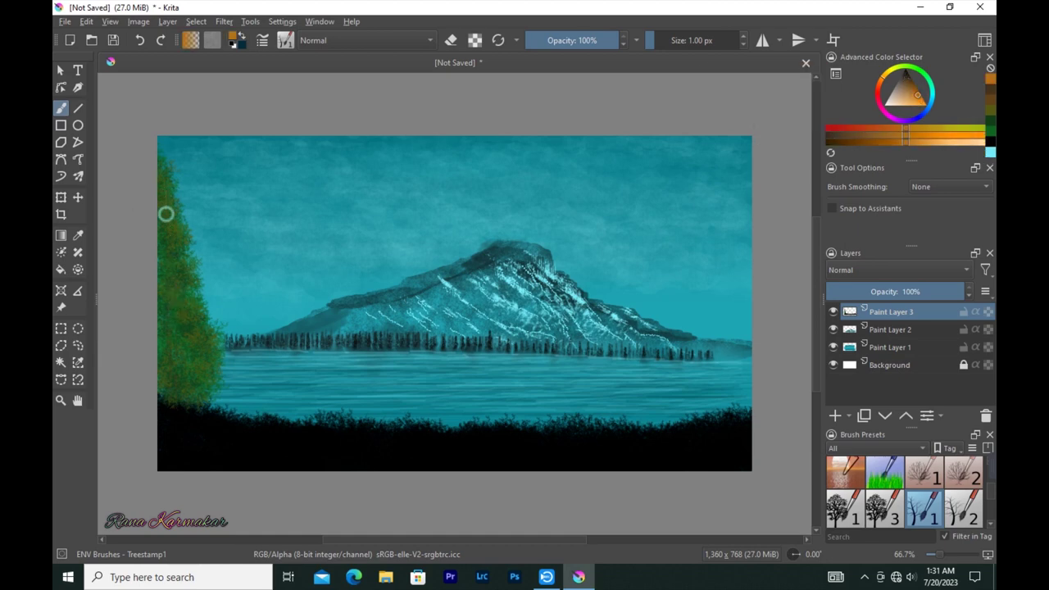
pyautogui.moveTo(176, 395); pyautogui.dragTo(181, 254)
pyautogui.scroll(-2, 527, 168)
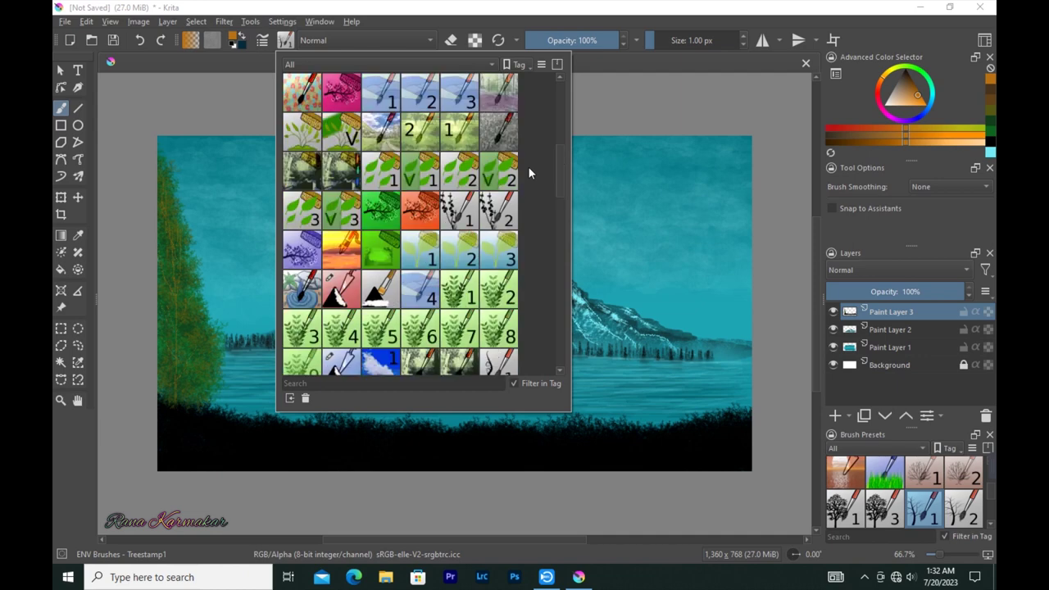
# Step: Paint a dense green tree on the right edge at 64% opacity, reaching the canvas bottom
pyautogui.click(527, 168)
pyautogui.click(896, 135)
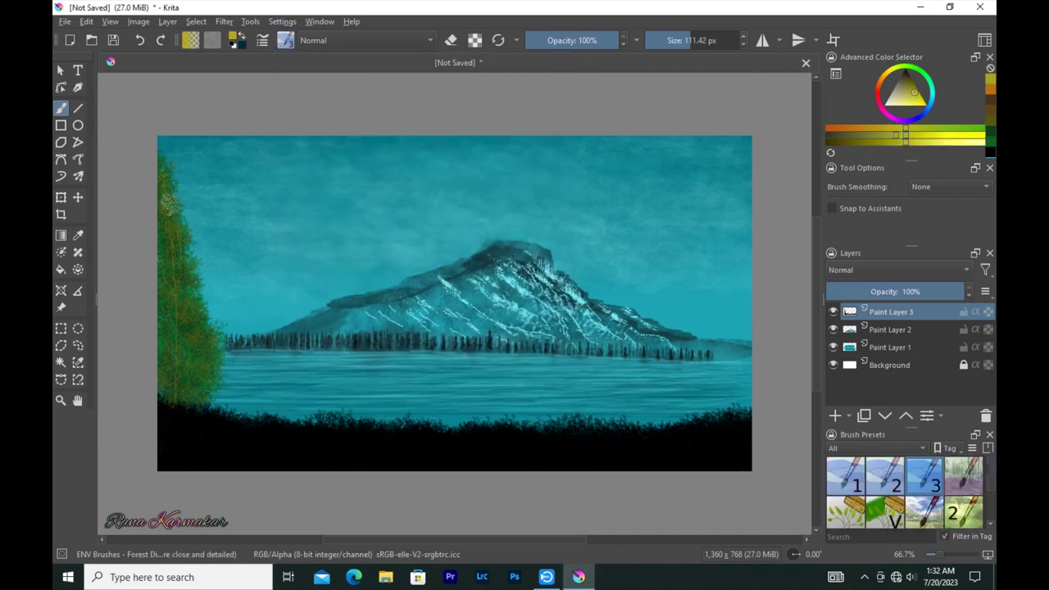
pyautogui.click(586, 47)
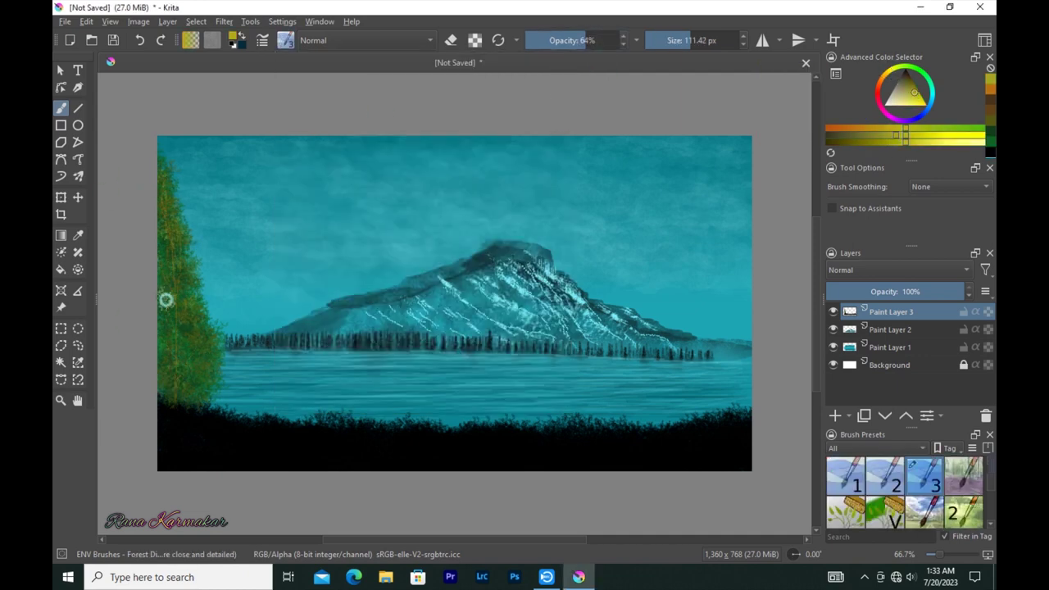
pyautogui.click(920, 76)
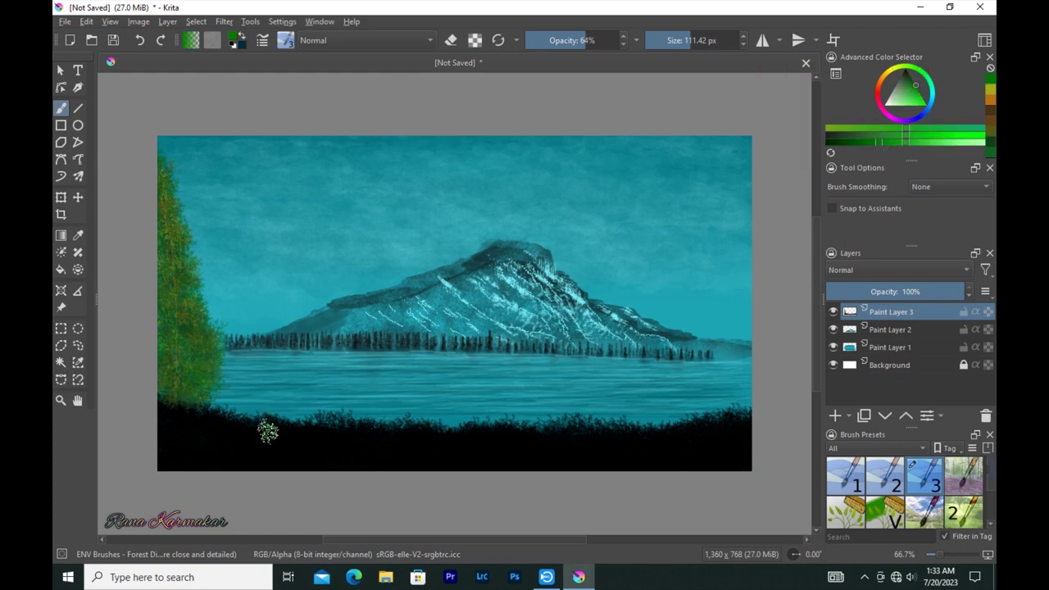
pyautogui.moveTo(728, 196)
pyautogui.mouseDown()
pyautogui.moveTo(742, 220)
pyautogui.moveTo(710, 404)
pyautogui.mouseUp()
pyautogui.moveTo(732, 210)
pyautogui.mouseDown()
pyautogui.moveTo(718, 413)
pyautogui.moveTo(742, 344)
pyautogui.moveTo(735, 396)
pyautogui.mouseUp()
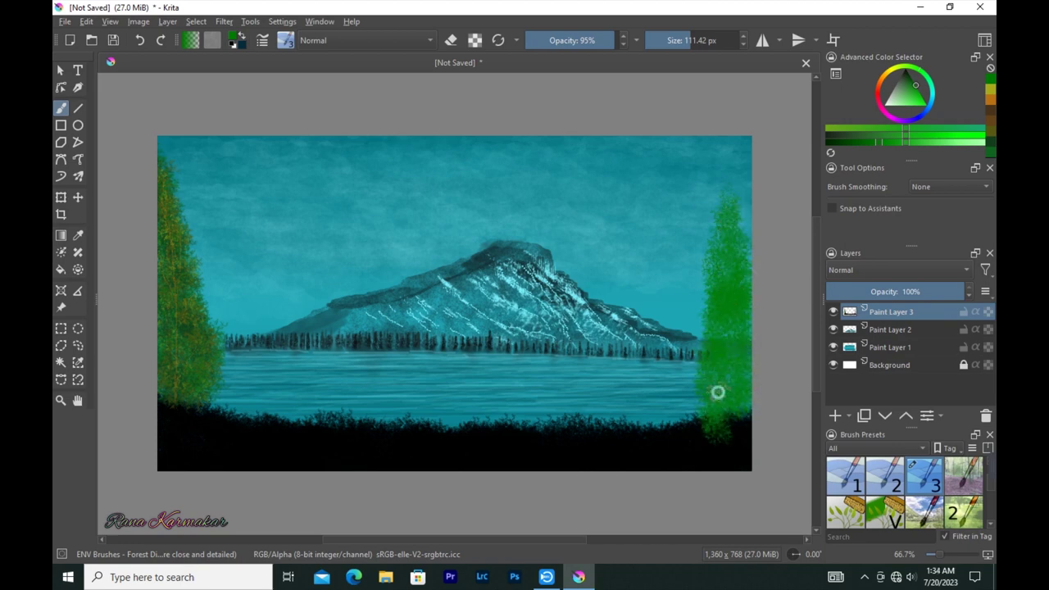
pyautogui.moveTo(728, 414); pyautogui.dragTo(734, 460)
# Step: Add softer yellow-green highlights to the right tree's upper and lower parts
pyautogui.click(891, 75)
pyautogui.press('i')
pyautogui.press('i')
pyautogui.press('i')
pyautogui.moveTo(720, 237)
pyautogui.mouseDown()
pyautogui.moveTo(739, 341)
pyautogui.moveTo(719, 298)
pyautogui.moveTo(724, 245)
pyautogui.mouseUp()
pyautogui.click(871, 135)
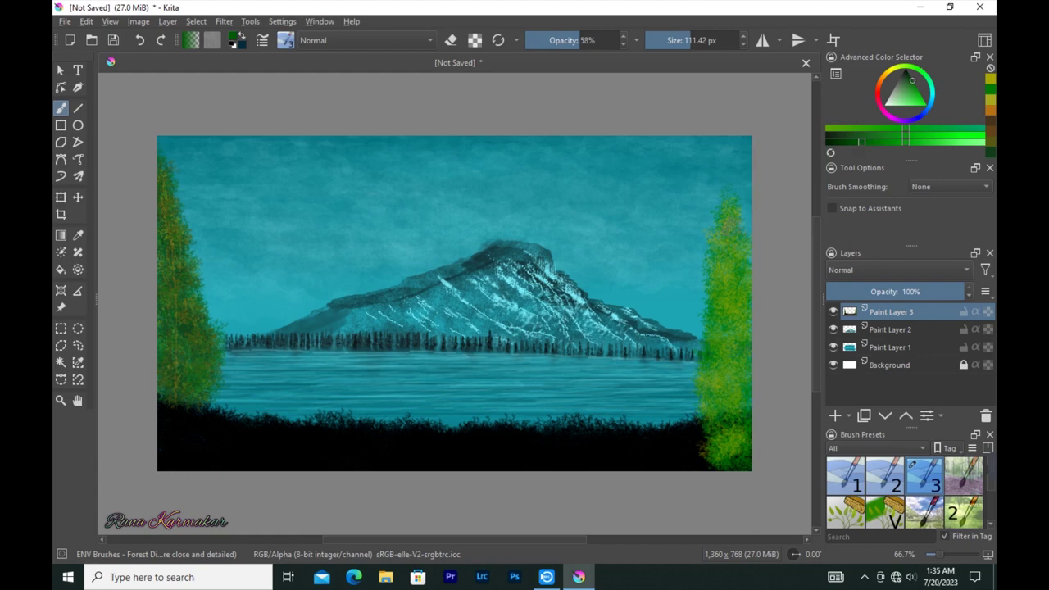
pyautogui.moveTo(716, 396)
pyautogui.mouseDown()
pyautogui.moveTo(737, 304)
pyautogui.moveTo(721, 418)
pyautogui.mouseUp()
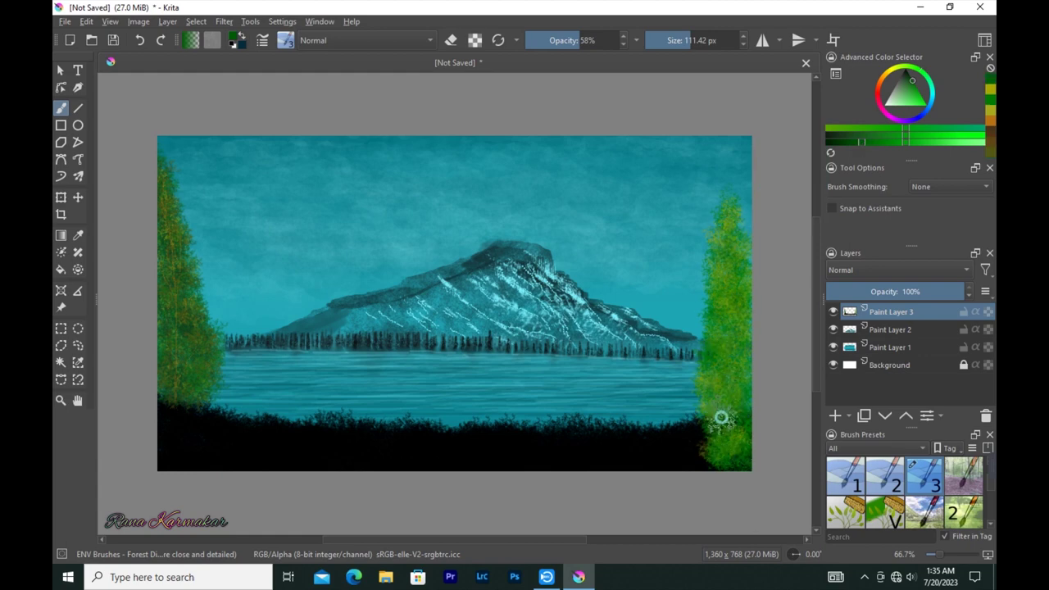
# Step: Add brown Treestamp1 touches to the right tree's base
pyautogui.click(285, 40)
pyautogui.scroll(-3, 426, 230)
pyautogui.click(385, 328)
pyautogui.click(890, 115)
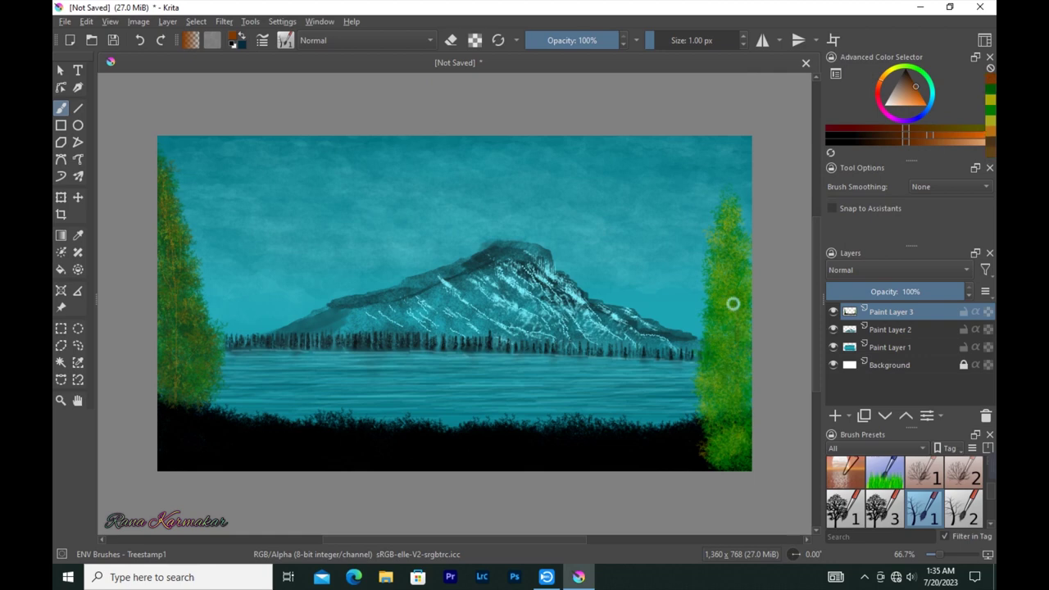
pyautogui.keyDown('ctrl'); pyautogui.click(737, 455); pyautogui.keyUp('ctrl')
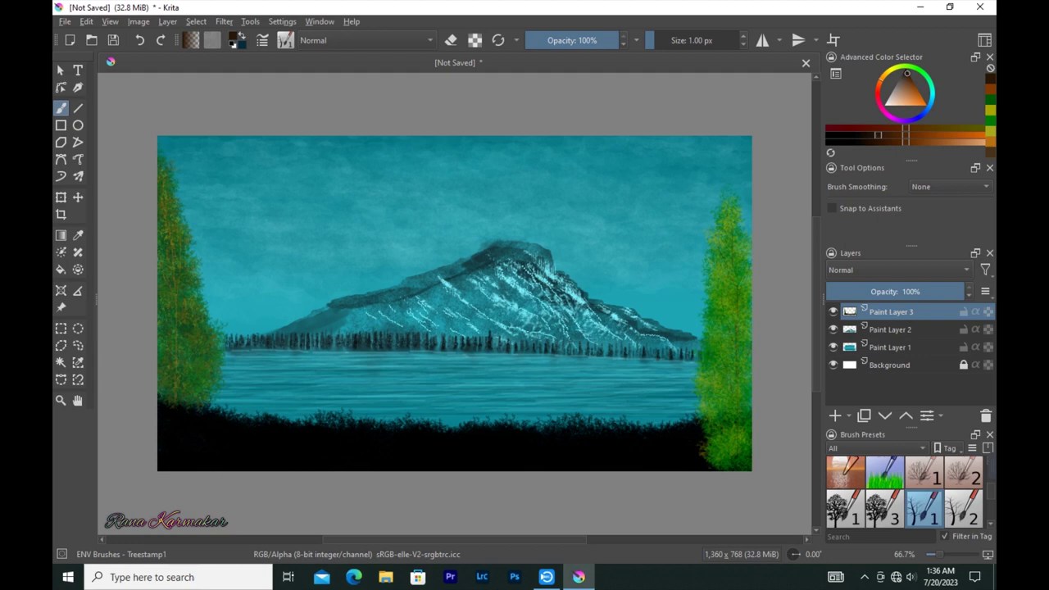
pyautogui.click(285, 40)
pyautogui.scroll(-3, 410, 221)
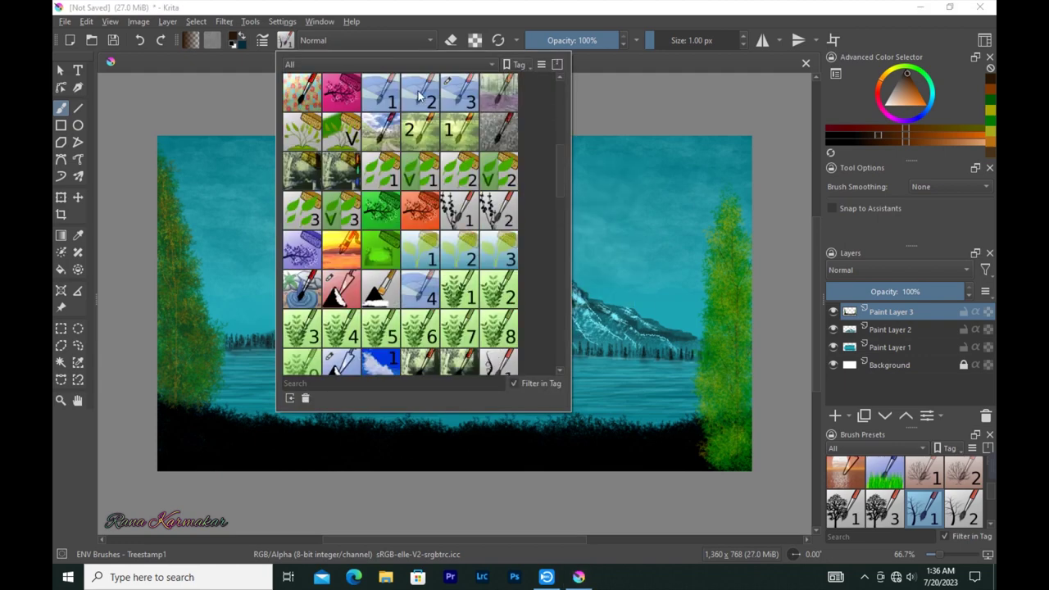
# Step: Paint green grass along the shoreline with the Wild and Random Grass brush, then pick yellow-green
pyautogui.click(498, 188)
pyautogui.click(908, 141)
pyautogui.moveTo(292, 456); pyautogui.dragTo(484, 464)
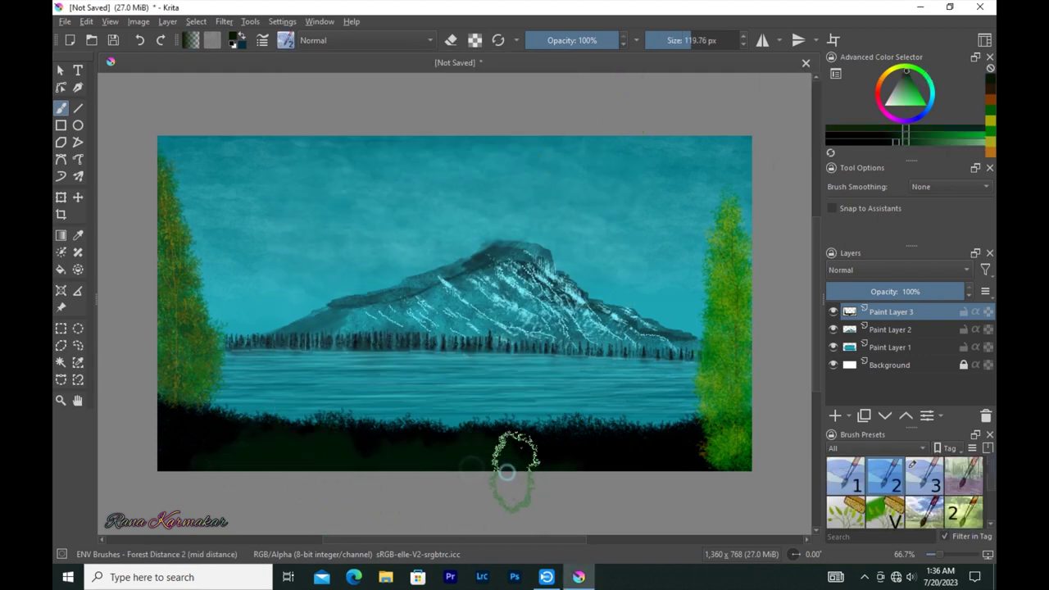
pyautogui.click(285, 40)
pyautogui.click(300, 206)
pyautogui.moveTo(201, 426)
pyautogui.mouseDown()
pyautogui.moveTo(661, 424)
pyautogui.moveTo(300, 433)
pyautogui.moveTo(680, 435)
pyautogui.moveTo(445, 464)
pyautogui.moveTo(183, 424)
pyautogui.moveTo(300, 424)
pyautogui.moveTo(598, 466)
pyautogui.mouseUp()
pyautogui.click(910, 75)
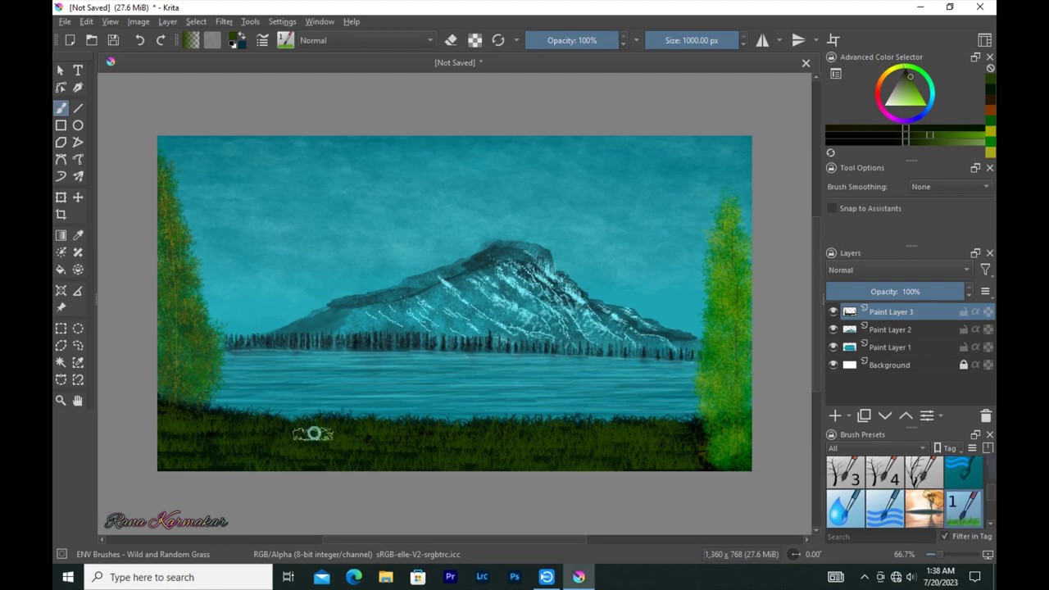
pyautogui.click(285, 40)
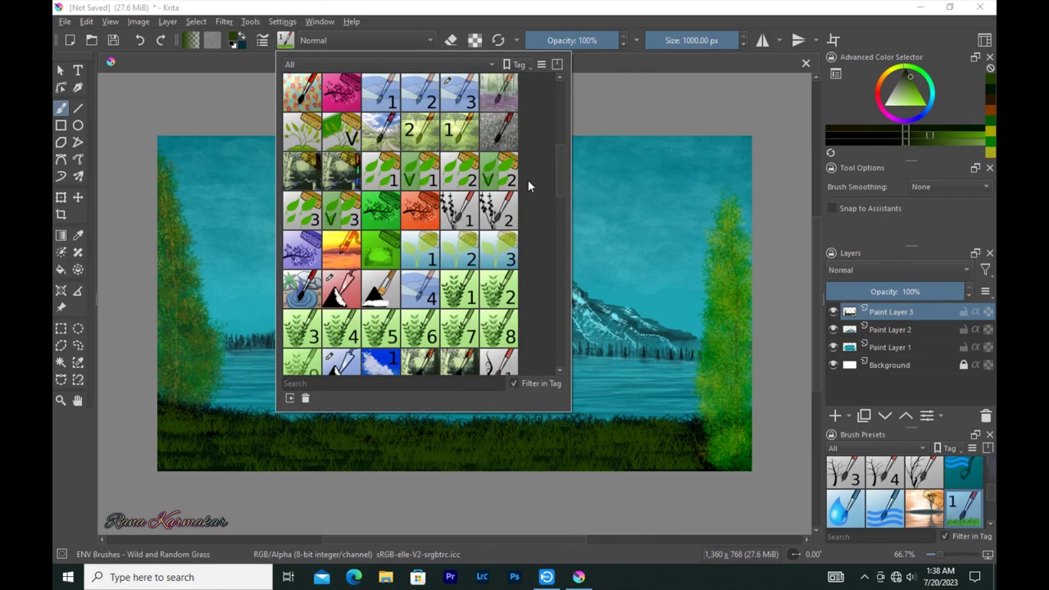
# Step: Add brighter green foliage to both side trees with the forest foliage brush, then pick orange-brown
pyautogui.click(528, 180)
pyautogui.moveTo(912, 88); pyautogui.dragTo(909, 75)
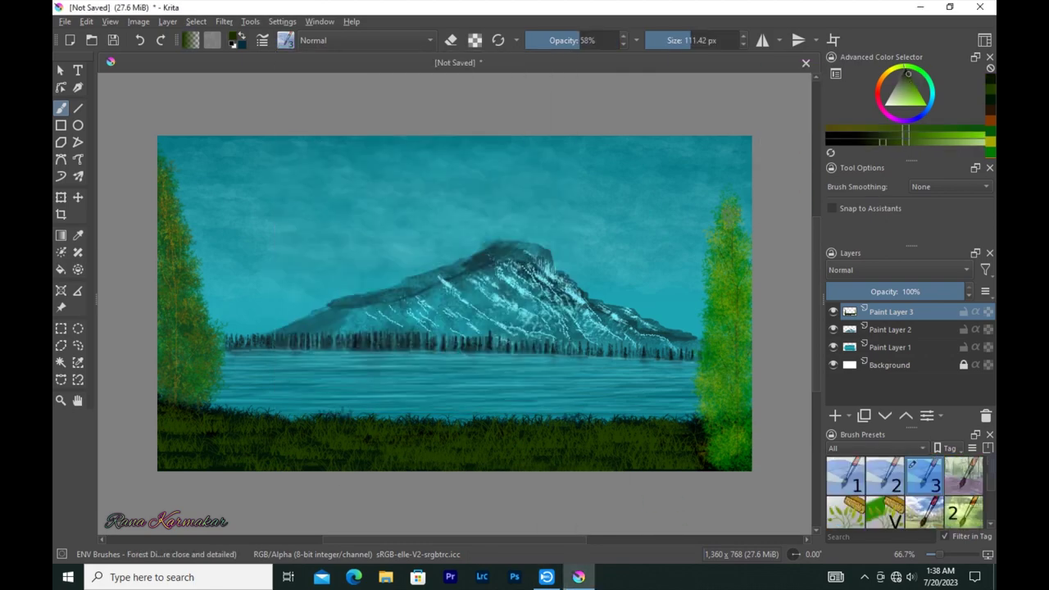
pyautogui.moveTo(725, 311)
pyautogui.mouseDown()
pyautogui.moveTo(735, 328)
pyautogui.moveTo(717, 380)
pyautogui.moveTo(731, 415)
pyautogui.moveTo(725, 326)
pyautogui.mouseUp()
pyautogui.moveTo(726, 237)
pyautogui.mouseDown()
pyautogui.moveTo(742, 385)
pyautogui.moveTo(749, 337)
pyautogui.mouseUp()
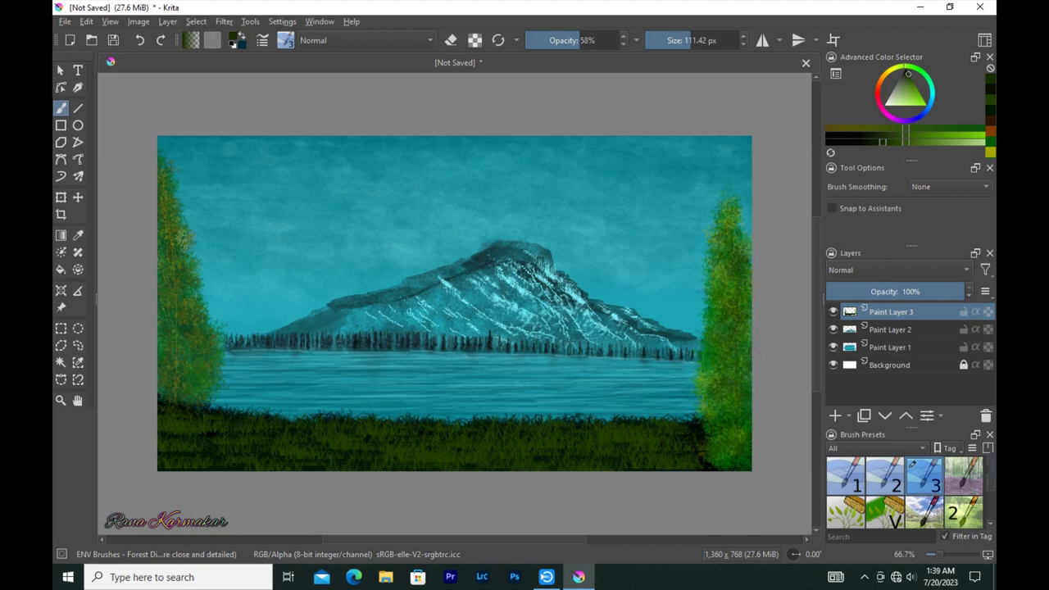
pyautogui.moveTo(173, 274)
pyautogui.mouseDown()
pyautogui.moveTo(178, 375)
pyautogui.moveTo(194, 369)
pyautogui.moveTo(159, 370)
pyautogui.moveTo(155, 214)
pyautogui.moveTo(171, 241)
pyautogui.moveTo(176, 370)
pyautogui.mouseUp()
pyautogui.moveTo(726, 270)
pyautogui.mouseDown()
pyautogui.moveTo(748, 378)
pyautogui.moveTo(744, 347)
pyautogui.moveTo(738, 409)
pyautogui.moveTo(744, 386)
pyautogui.moveTo(724, 365)
pyautogui.moveTo(724, 300)
pyautogui.mouseUp()
pyautogui.click(882, 85)
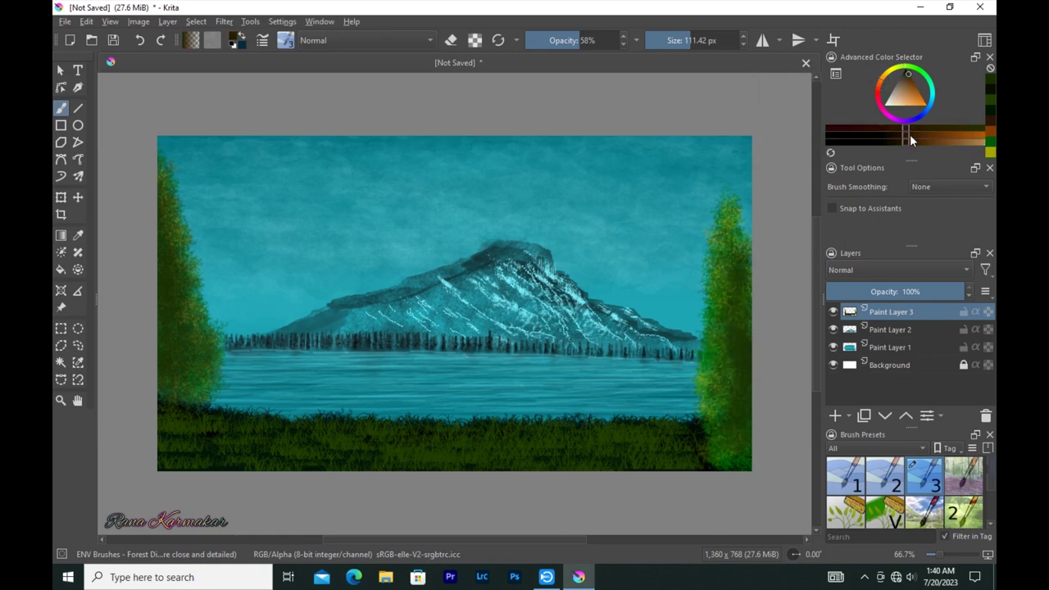